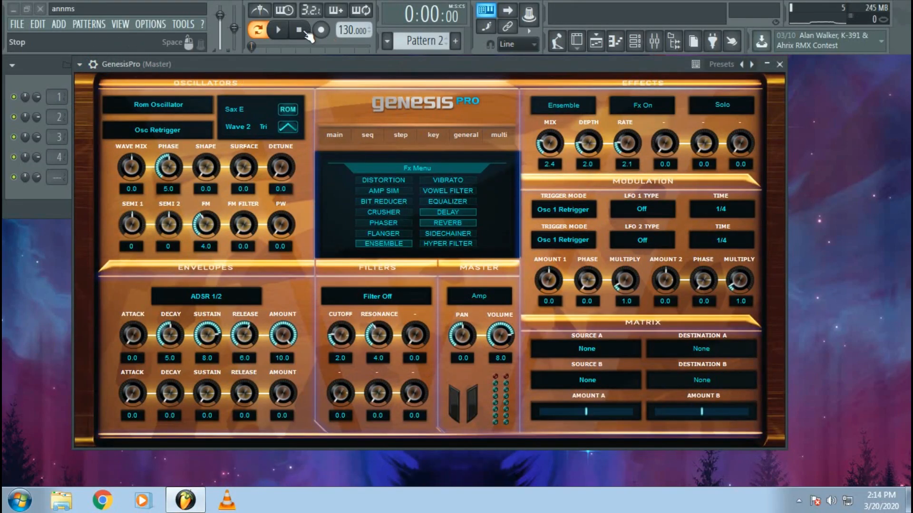
Play the pattern to audition the existing patch, and show the synth's main preset page
click(278, 31)
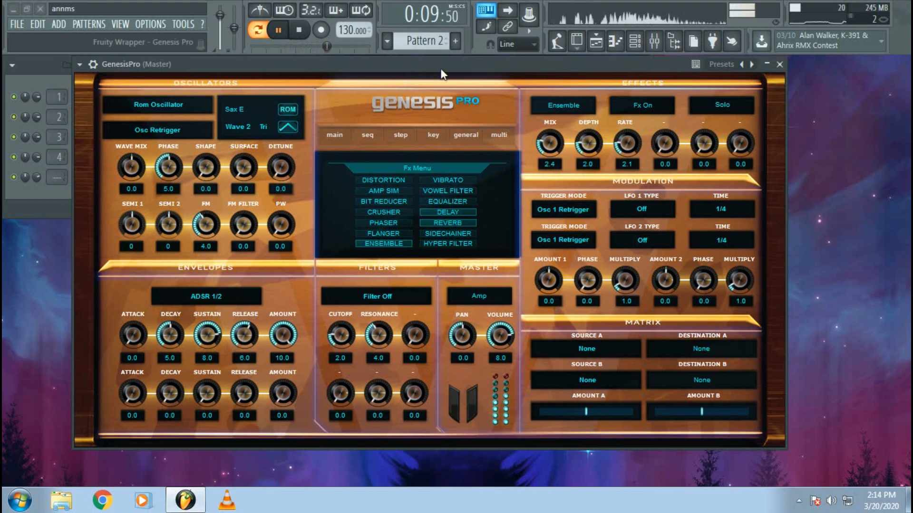
click(336, 137)
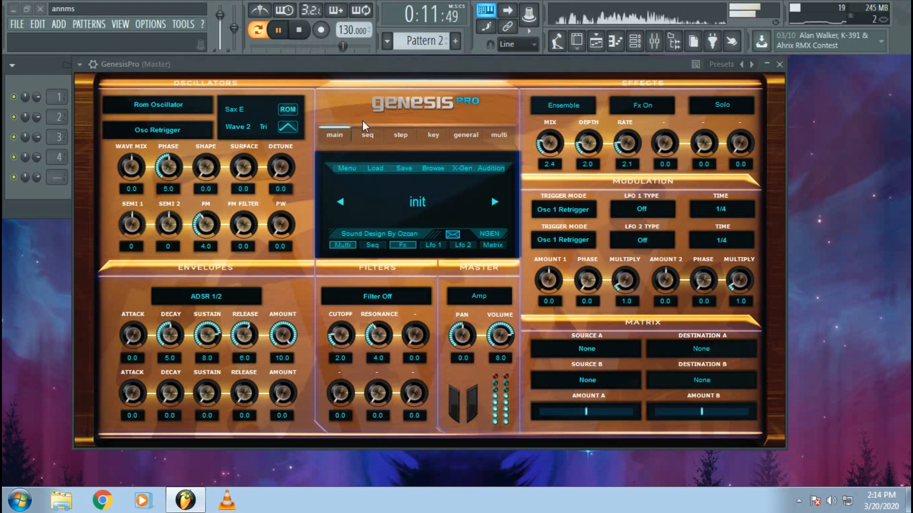
click(306, 32)
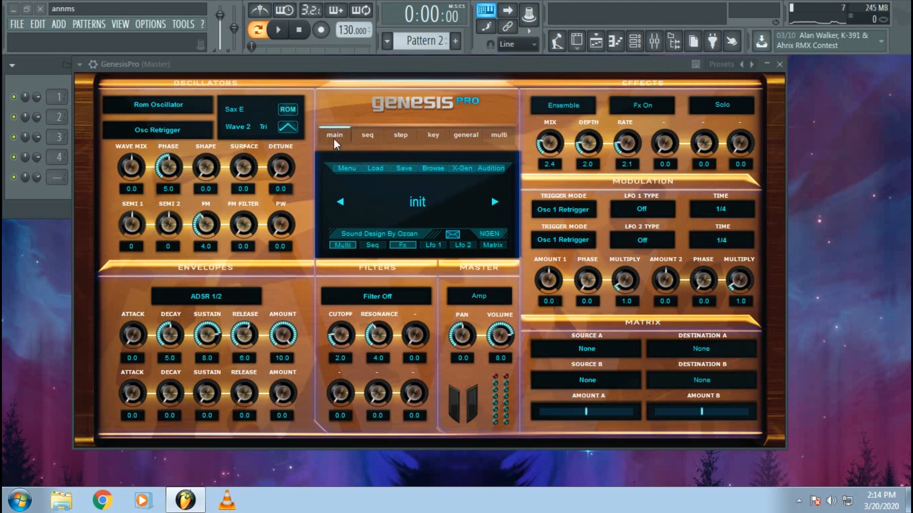
Initialize the Genesis Pro preset and switch the main oscillator type to Rom Oscillator
click(346, 168)
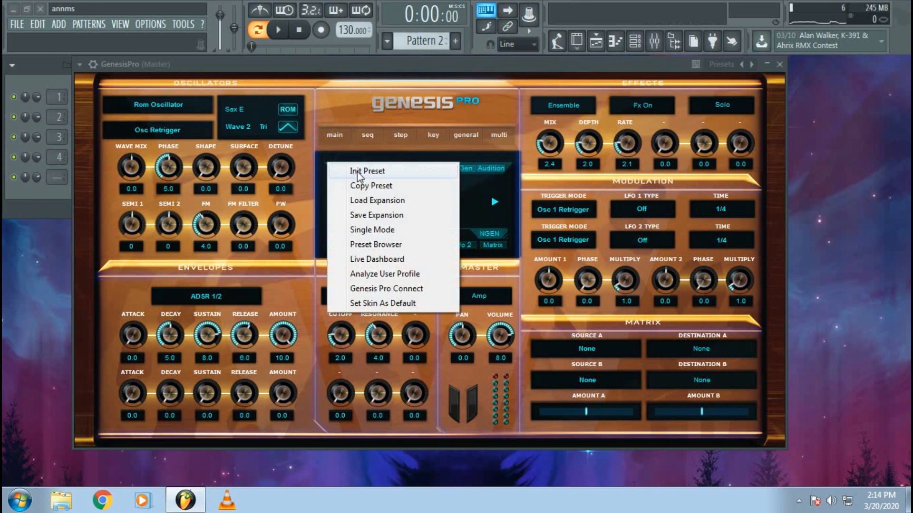
click(356, 171)
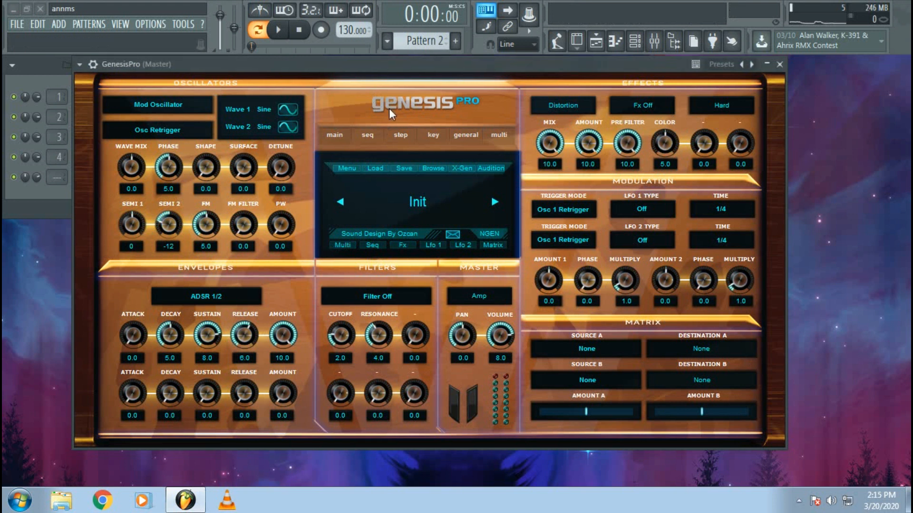
click(201, 105)
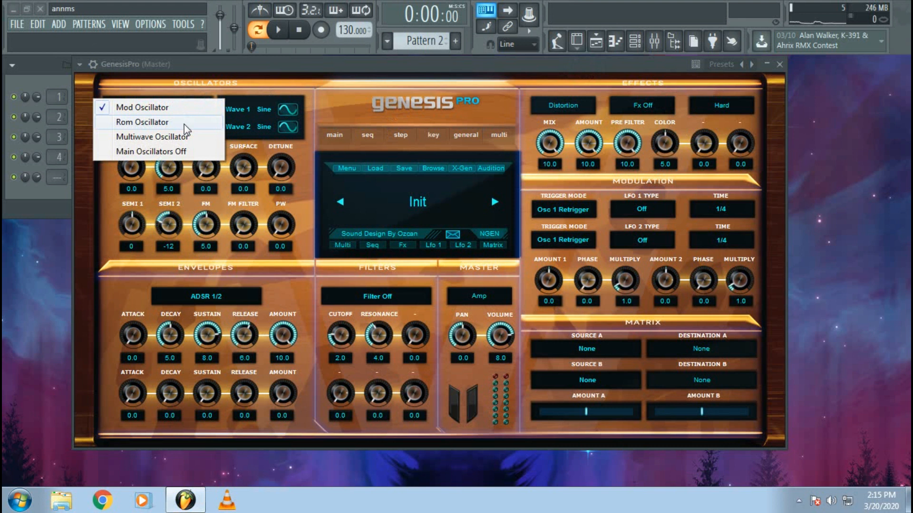
click(184, 123)
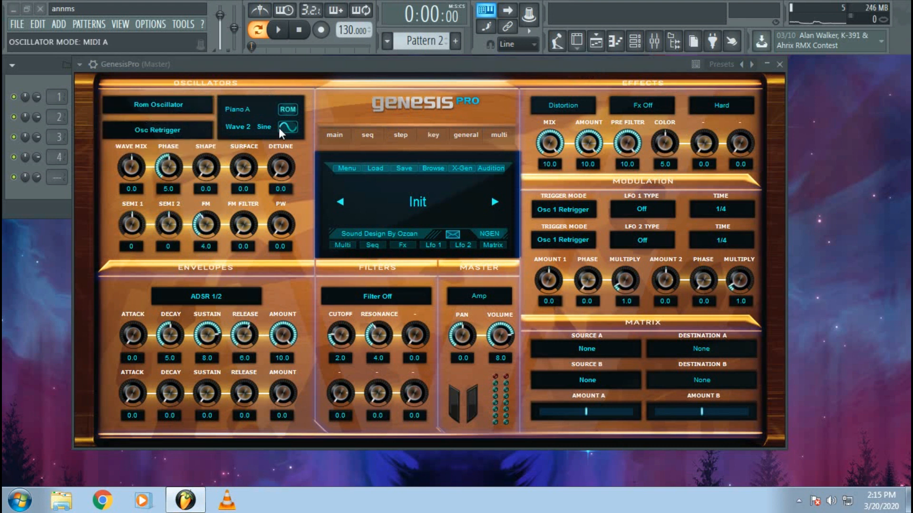
Try the Factory Roms 3, 4 and 2 banks as the source for the first oscillator
click(286, 109)
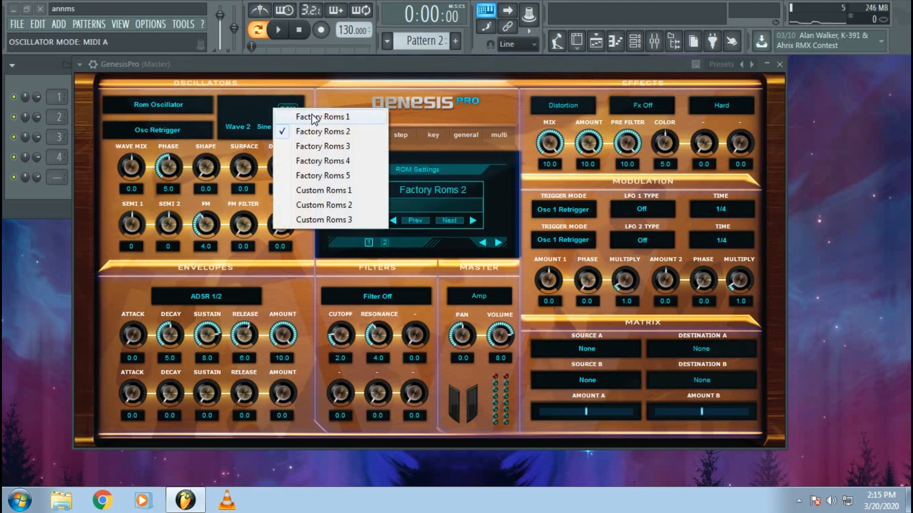
click(314, 146)
click(288, 110)
click(315, 161)
click(240, 108)
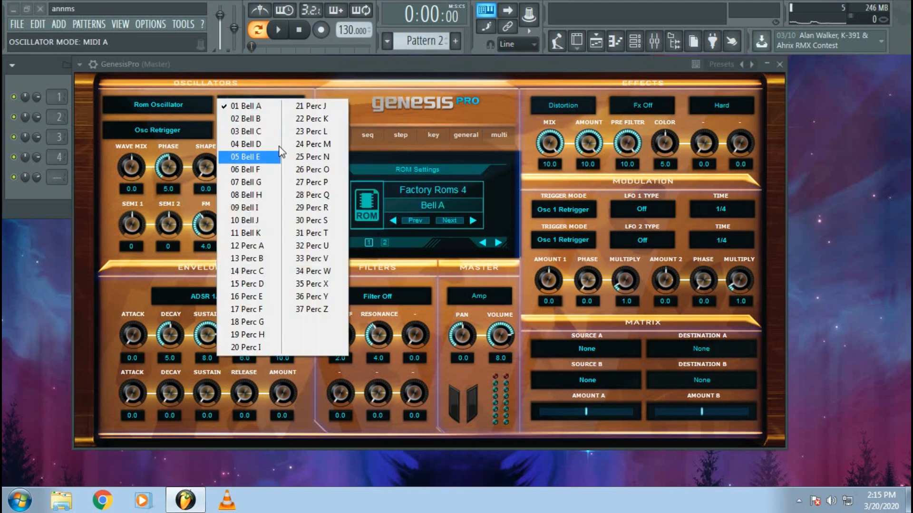
click(383, 75)
click(288, 110)
click(315, 131)
Load Sax E from Factory Roms 1 for the first oscillator and set Wave 2 to triangle
click(294, 109)
click(314, 116)
click(242, 109)
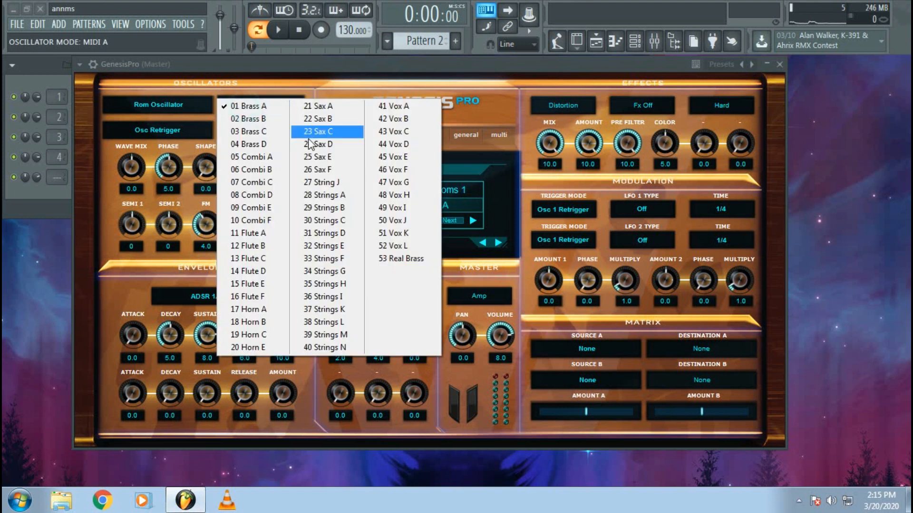
click(330, 155)
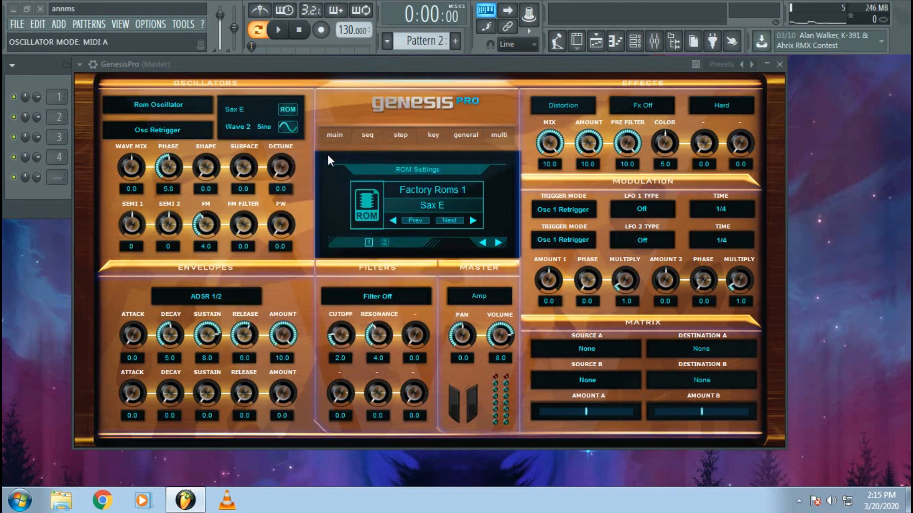
click(288, 127)
click(288, 127)
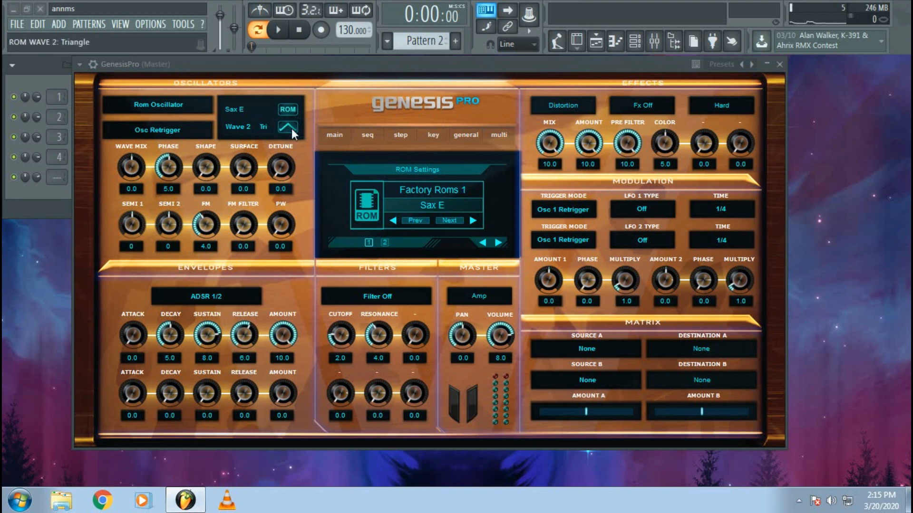
Set the oscillator Wave Mix to -1.2 and play the pattern to hear the blend
click(128, 166)
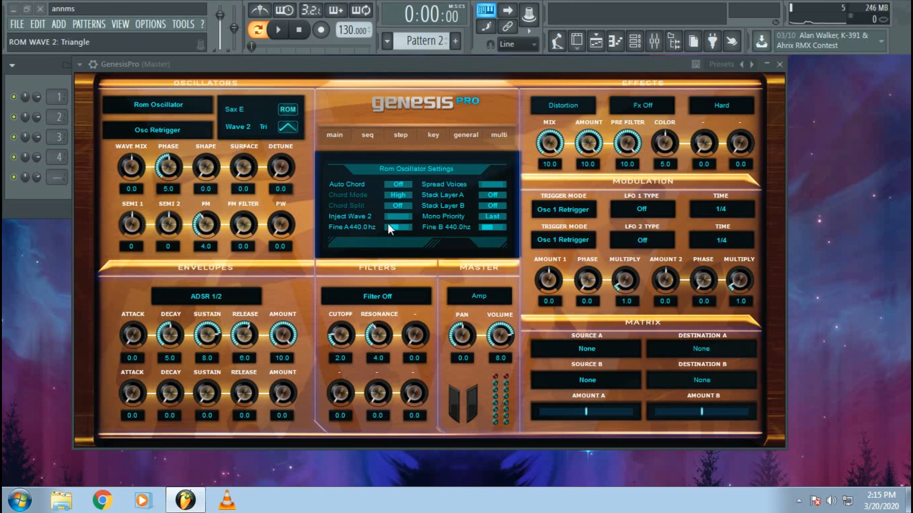
drag(129, 171, 129, 182)
drag(131, 171, 133, 168)
click(279, 30)
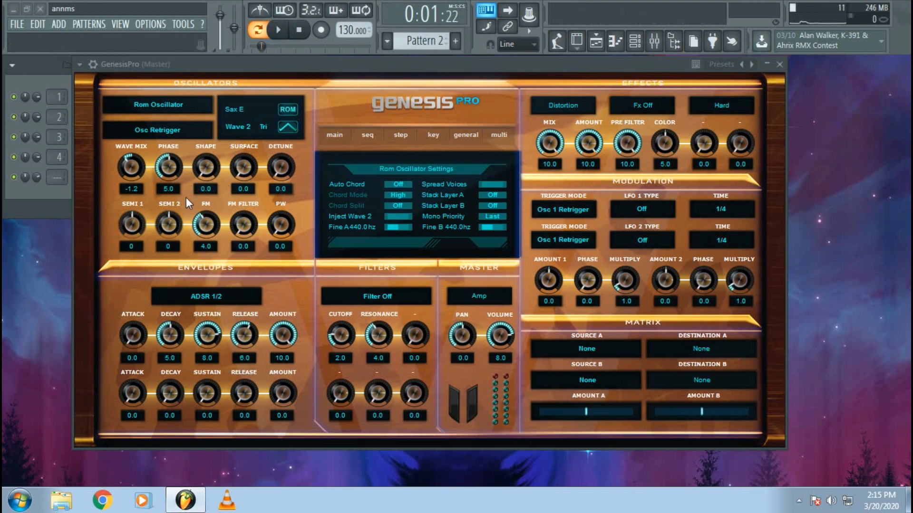
Set the ROM oscillator's Shape to 1.2 and choose the smooth-wave shape mode (Mode 2)
click(169, 167)
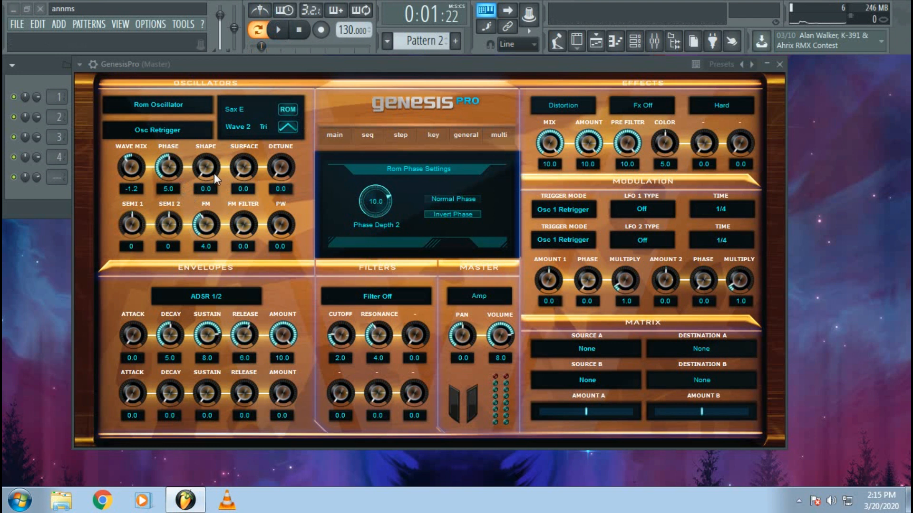
click(249, 170)
drag(205, 167, 204, 167)
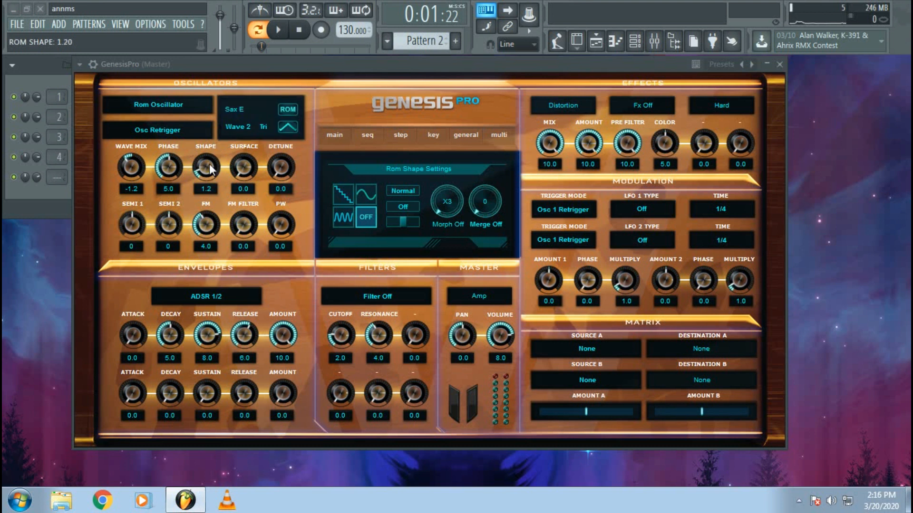
click(366, 196)
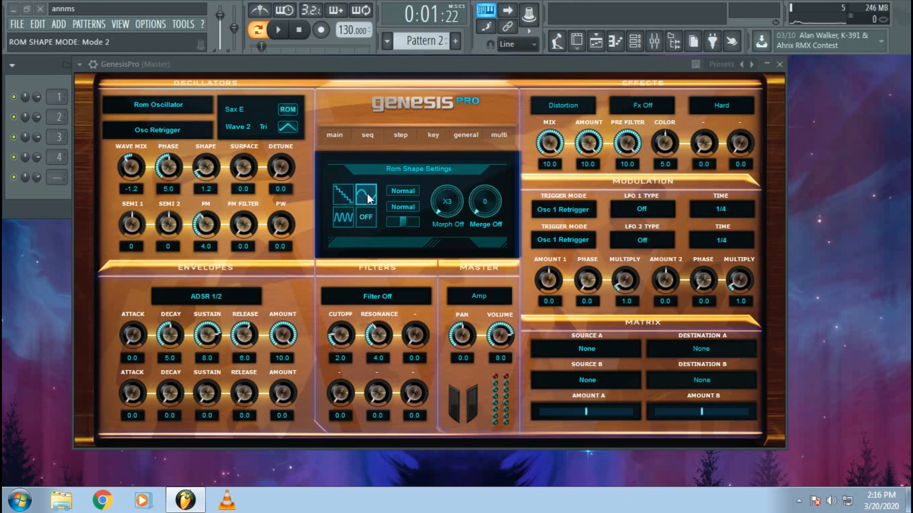
click(402, 192)
click(409, 192)
click(401, 206)
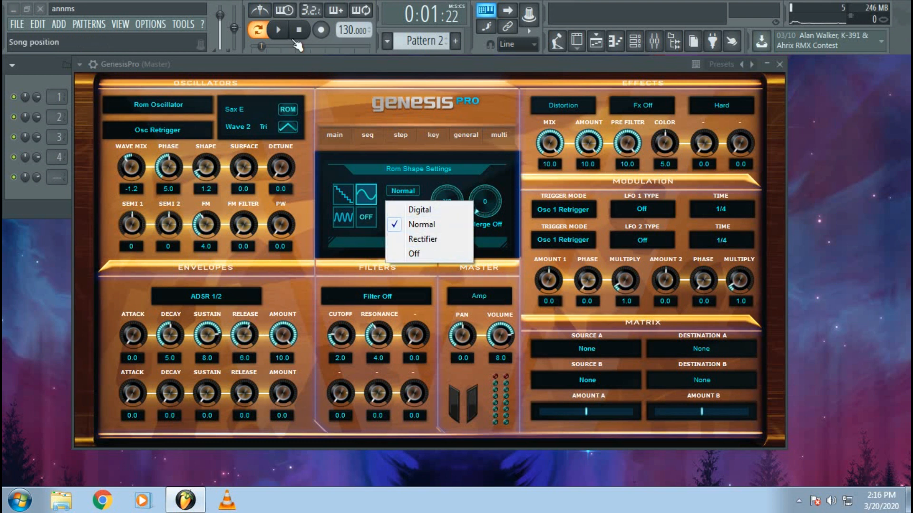
Raise the ROM oscillator's Shape to 1.7 while auditioning the pattern
key(space)
drag(205, 167, 218, 227)
drag(205, 167, 213, 141)
click(278, 30)
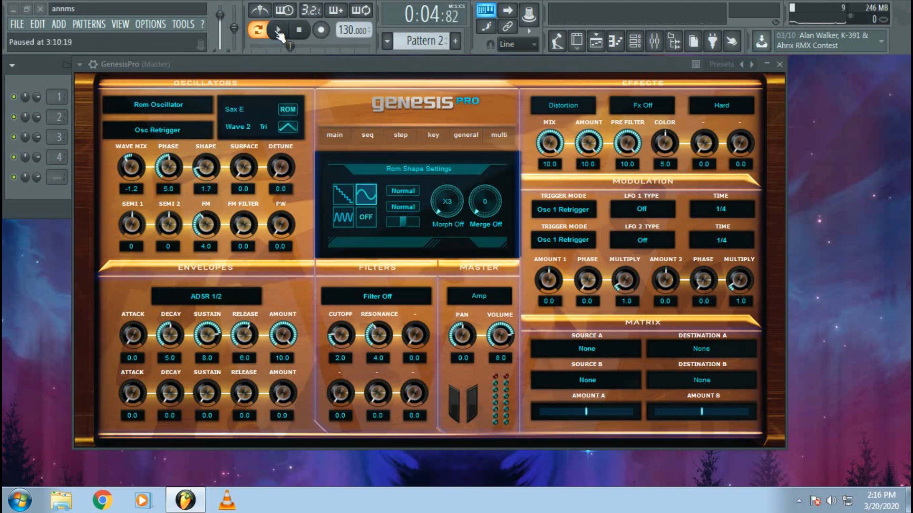
Set the FM amount to 10.0 and compare the FM modes against playback, keeping Normal FM
drag(206, 225, 223, 149)
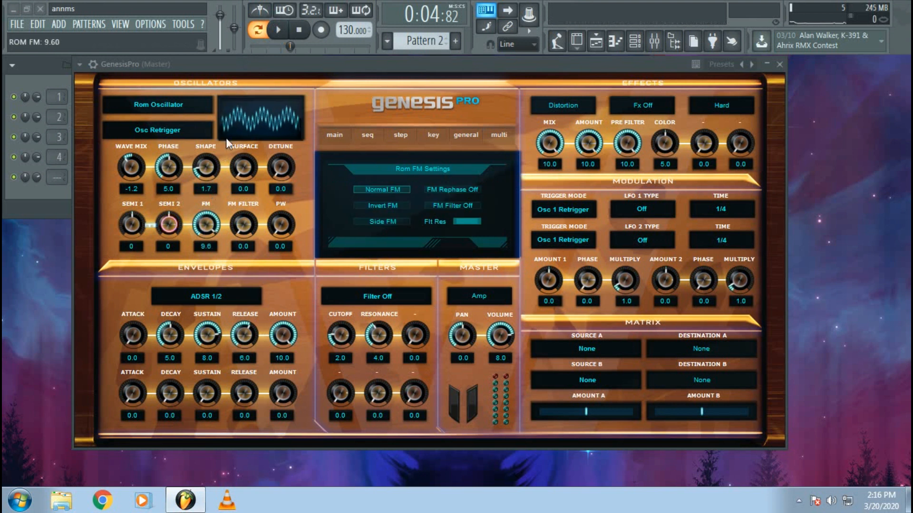
click(380, 221)
click(379, 188)
click(387, 210)
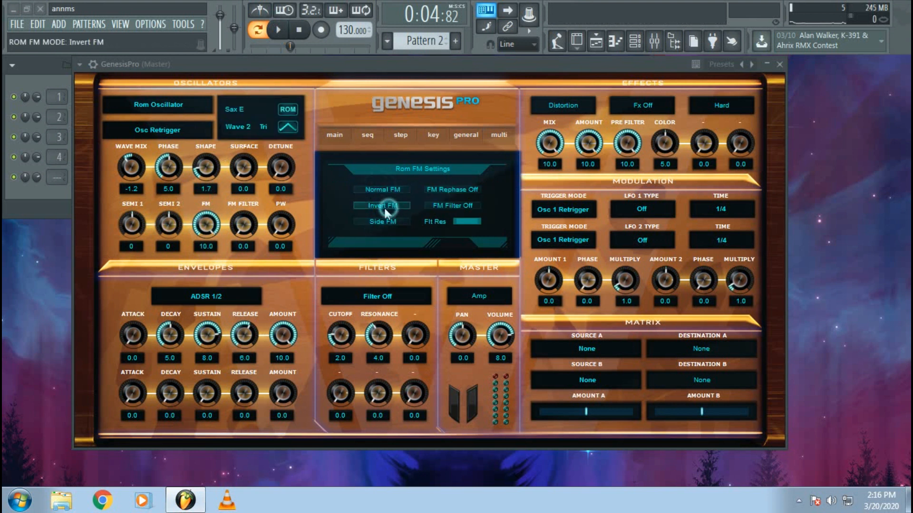
click(381, 189)
click(281, 29)
click(369, 190)
click(382, 205)
click(378, 186)
key(space)
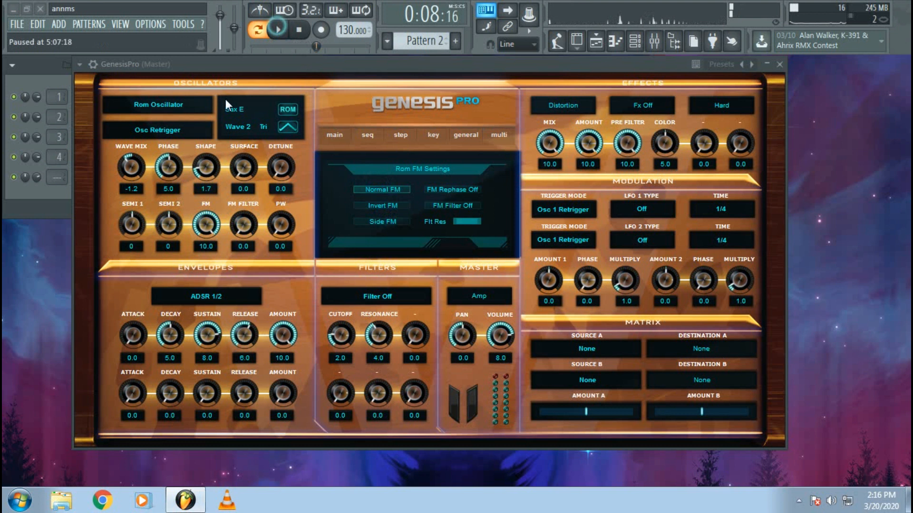
Set Stack Layer A to +7 in the Rom Oscillator settings and play the pattern
click(130, 227)
click(493, 195)
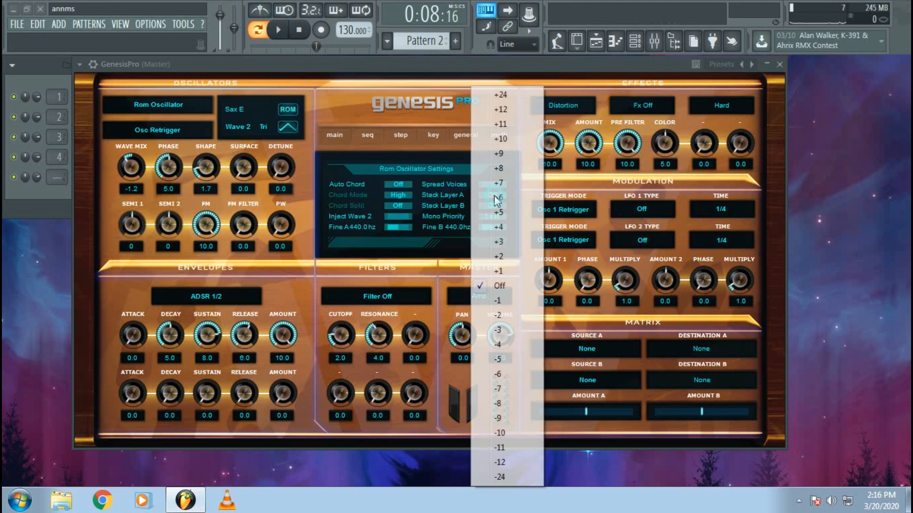
click(498, 183)
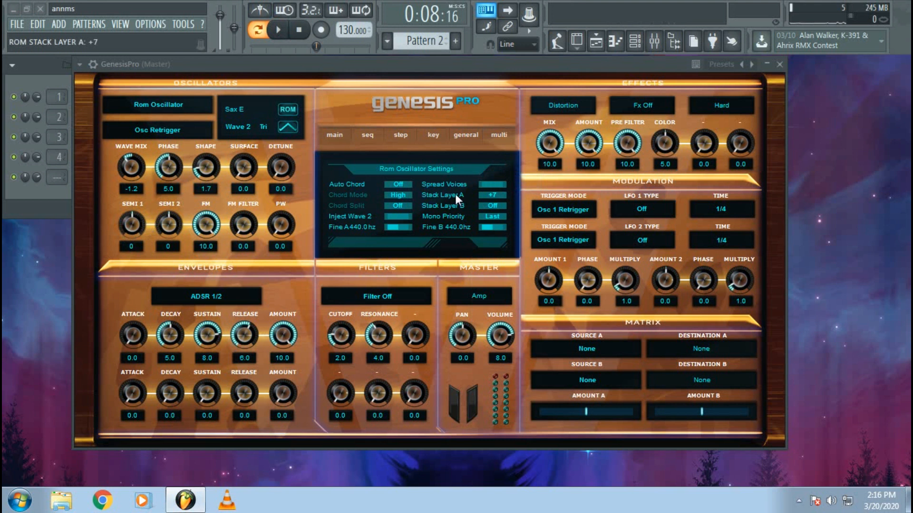
key(space)
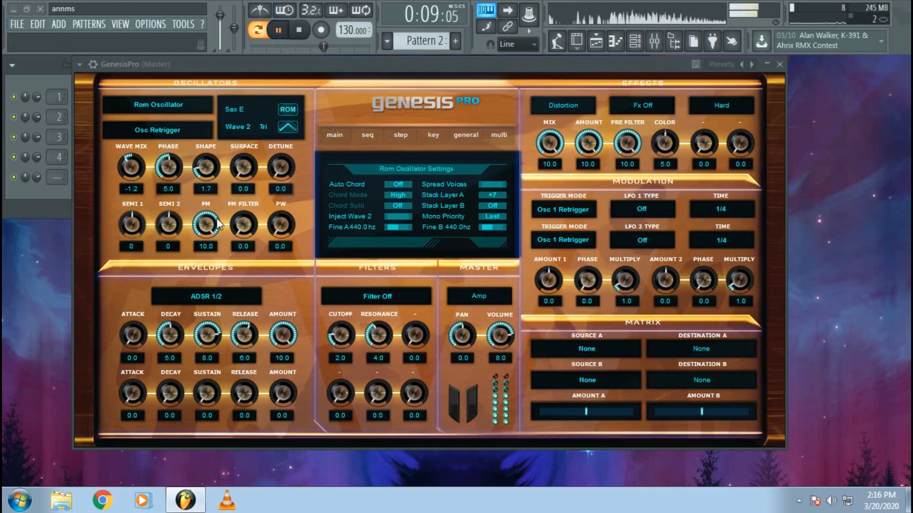
Switch the ROM oscillator's FM mode to Side FM and pause playback
click(209, 225)
click(368, 222)
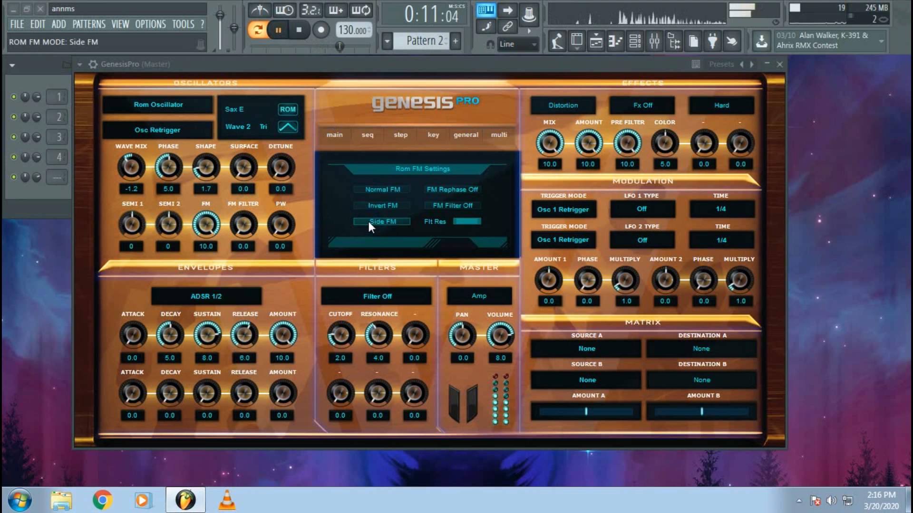
key(space)
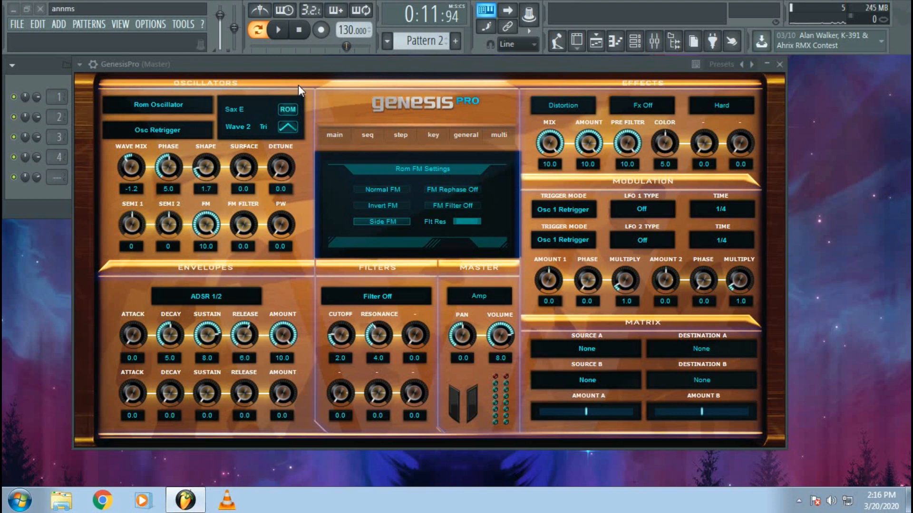
click(288, 110)
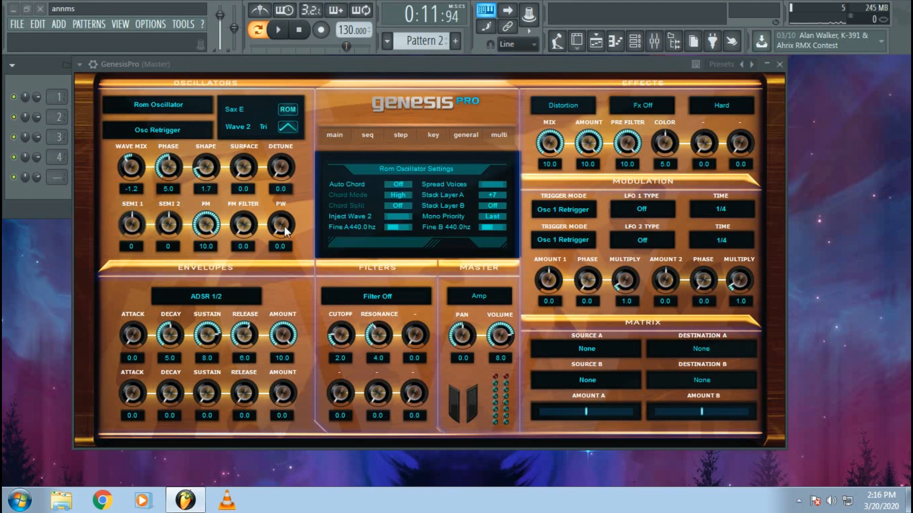
click(209, 224)
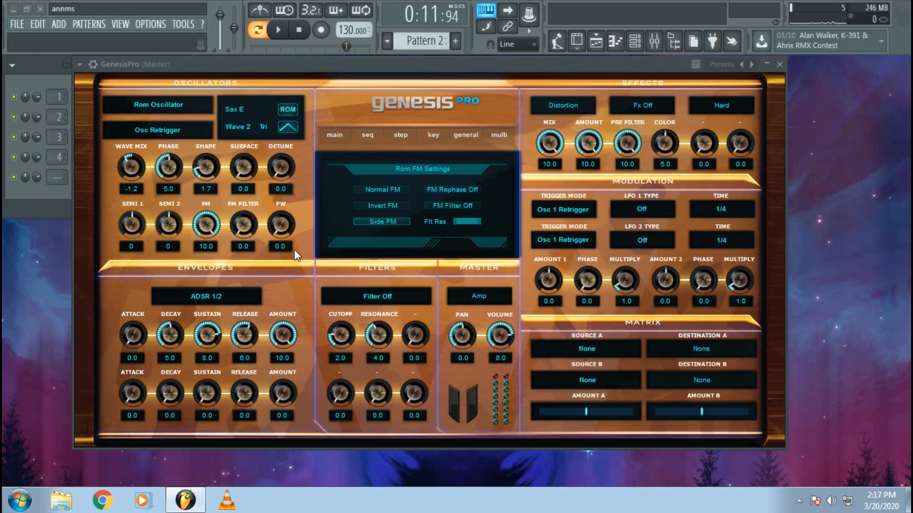
Set envelope 1 to attack 3.0, decay 10.0, sustain 10.0 and release 6.95, and audition the pattern
drag(138, 347, 145, 299)
drag(167, 341, 249, 319)
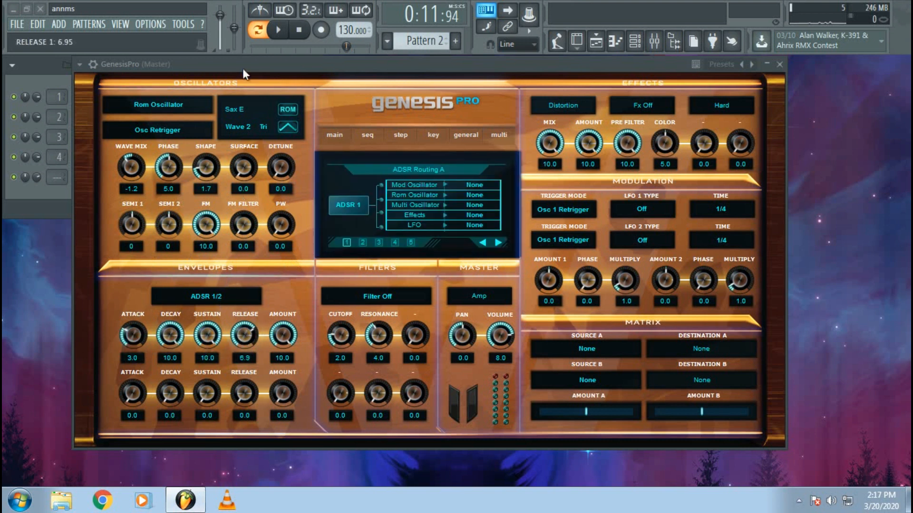
click(283, 34)
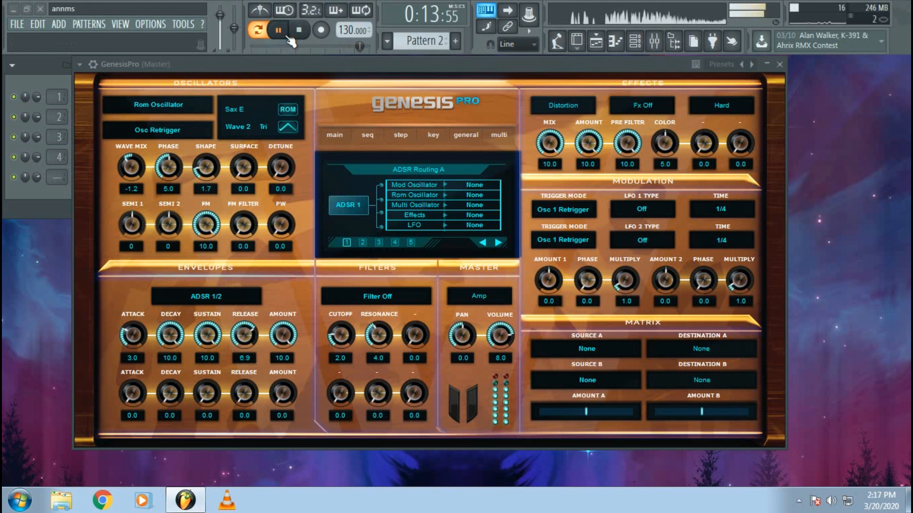
click(284, 34)
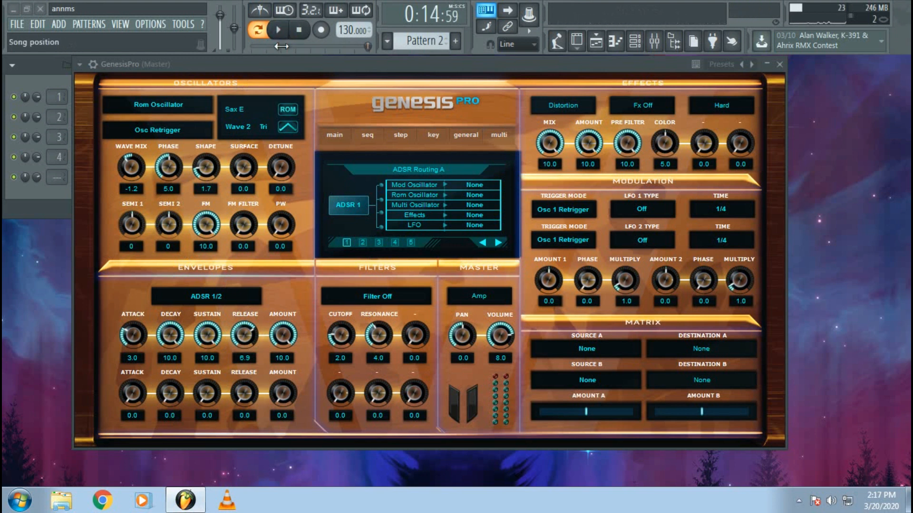
click(489, 135)
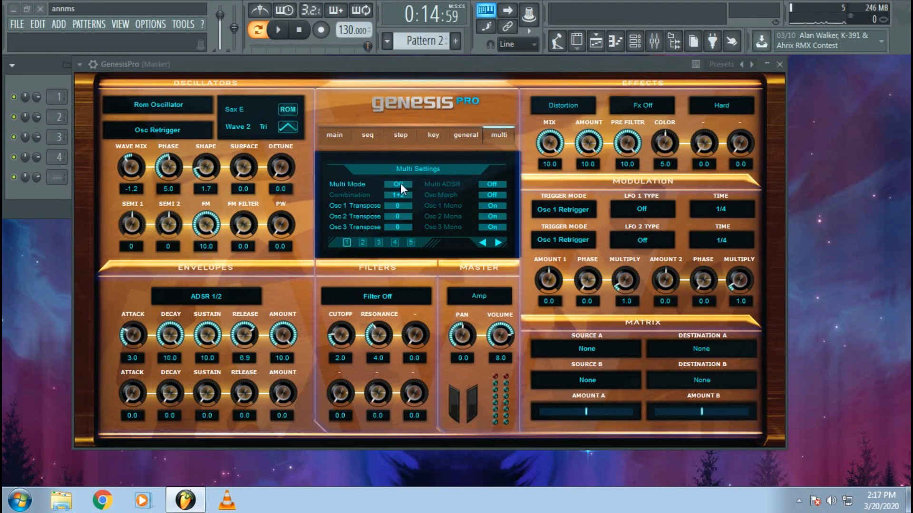
click(369, 135)
click(385, 242)
click(347, 233)
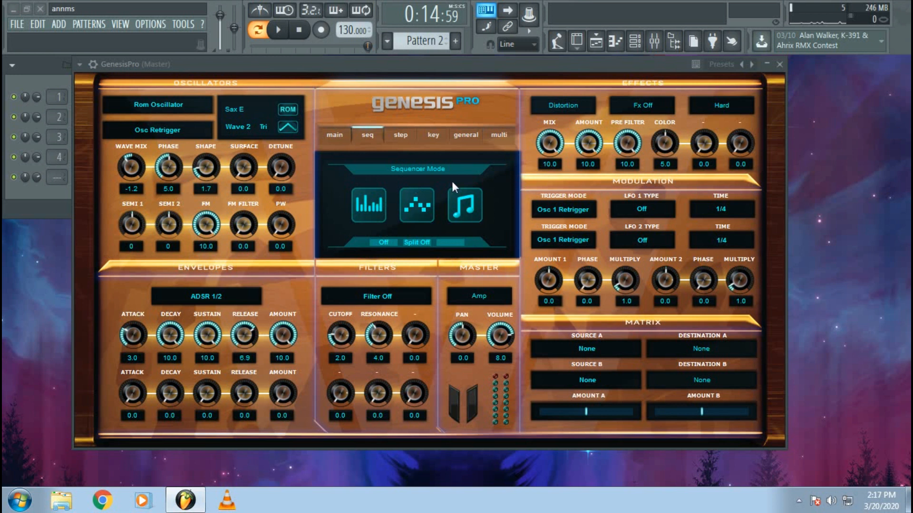
Turn on Multi Mode in the Multi Settings
click(498, 134)
click(402, 188)
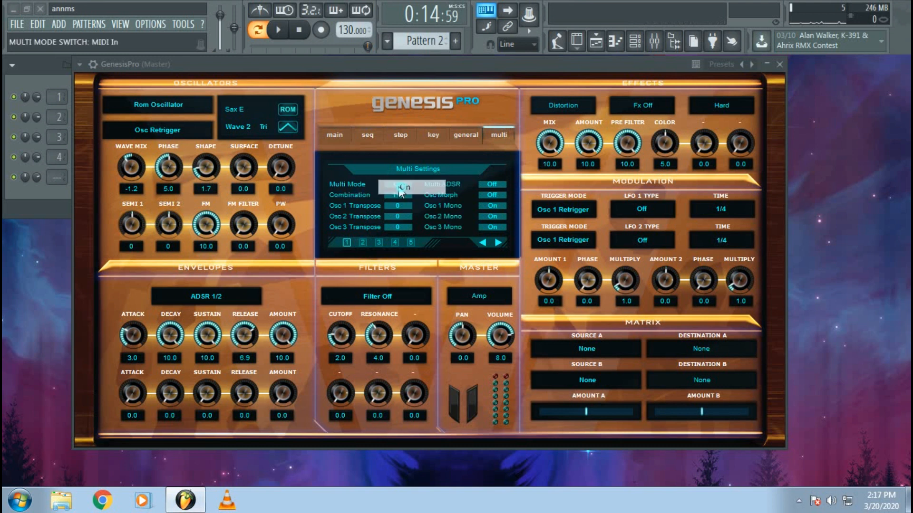
click(367, 134)
click(366, 240)
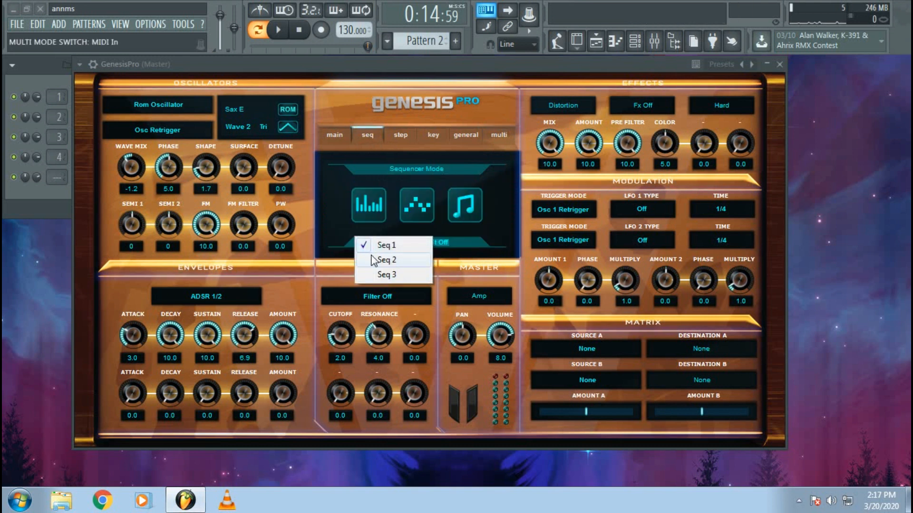
click(330, 238)
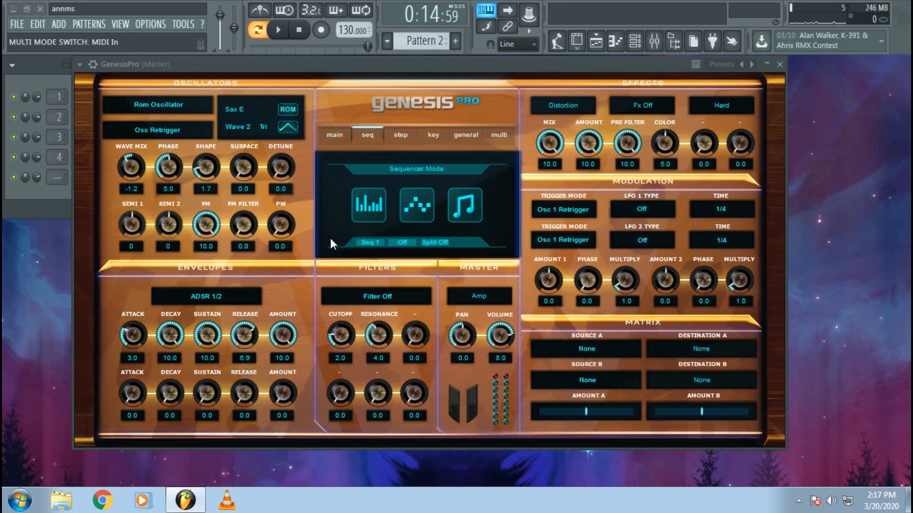
Clear all the bars in the Step Controller
click(498, 135)
click(400, 135)
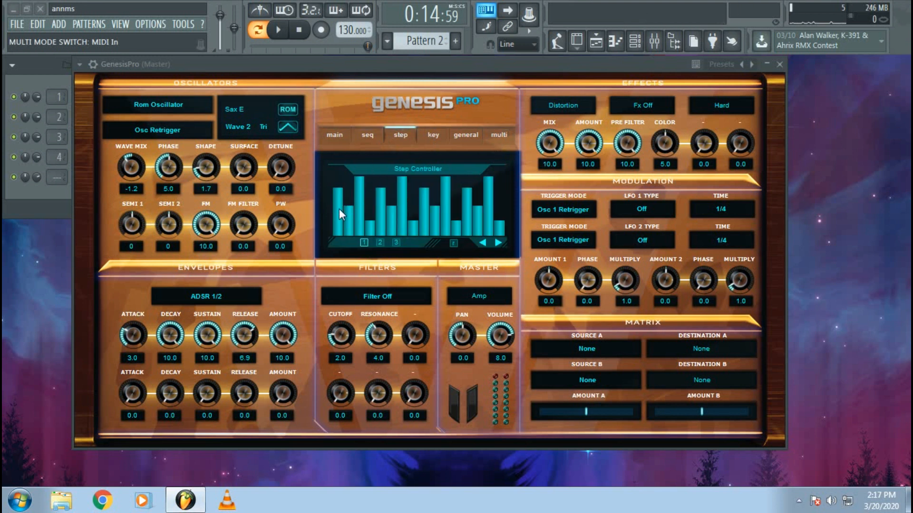
mouse_move(338, 209)
mouse_down()
mouse_move(339, 236)
mouse_move(361, 227)
mouse_move(346, 239)
mouse_move(421, 251)
mouse_move(496, 247)
mouse_move(478, 256)
mouse_up()
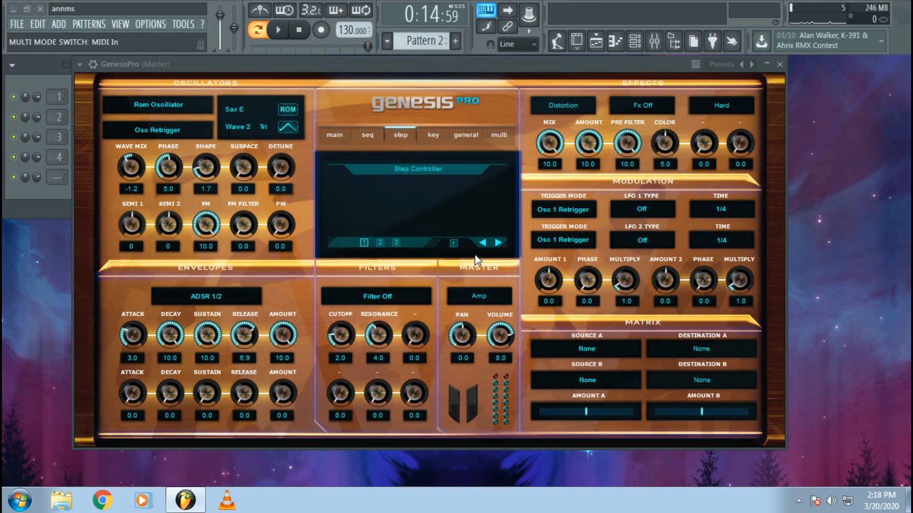
Turn on Step Seq, set Velocity Trigger to 80 and make Osc 1 the trigger source in the Step Settings
click(380, 242)
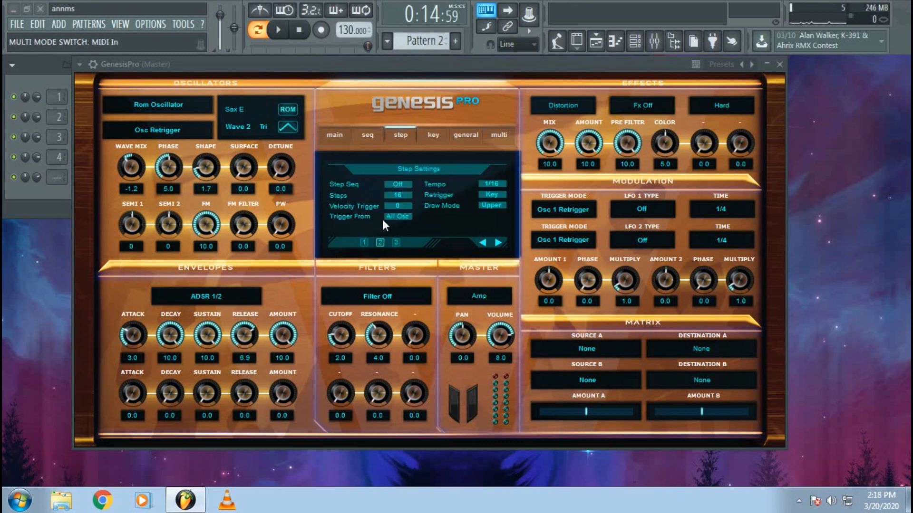
click(395, 184)
click(409, 203)
click(407, 205)
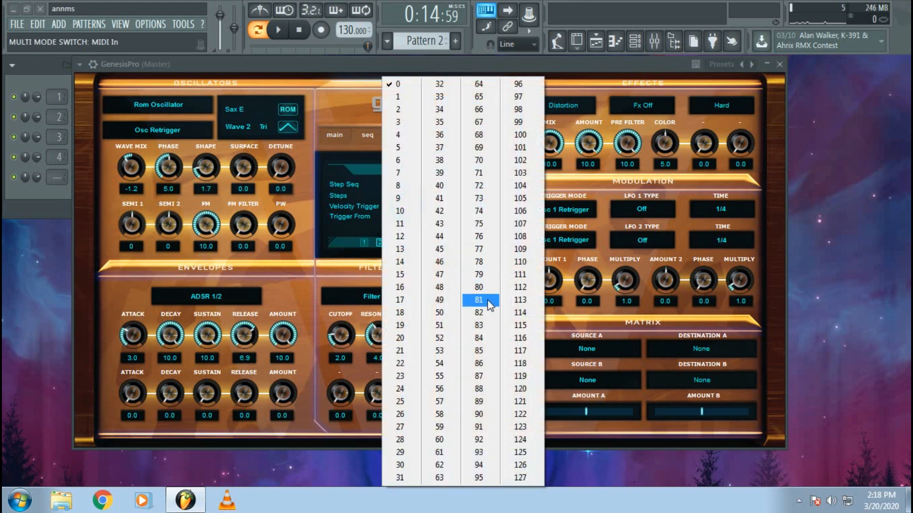
click(478, 287)
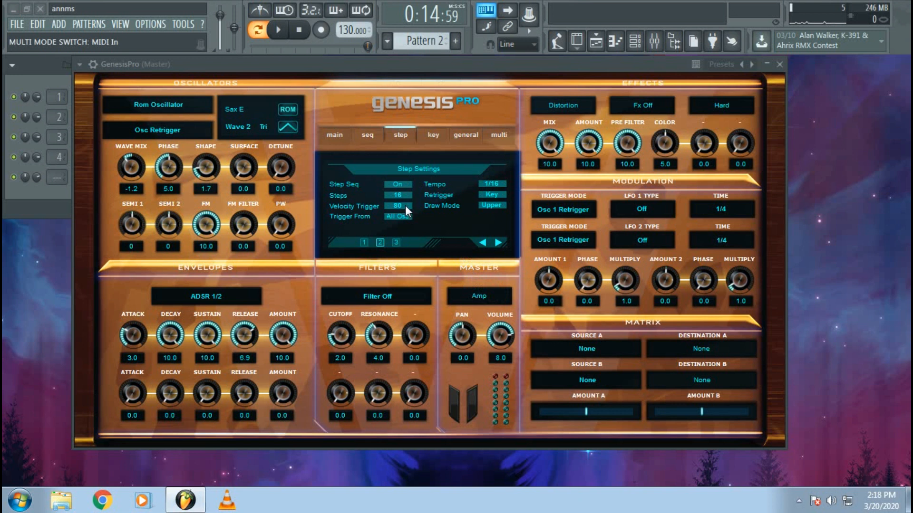
click(397, 216)
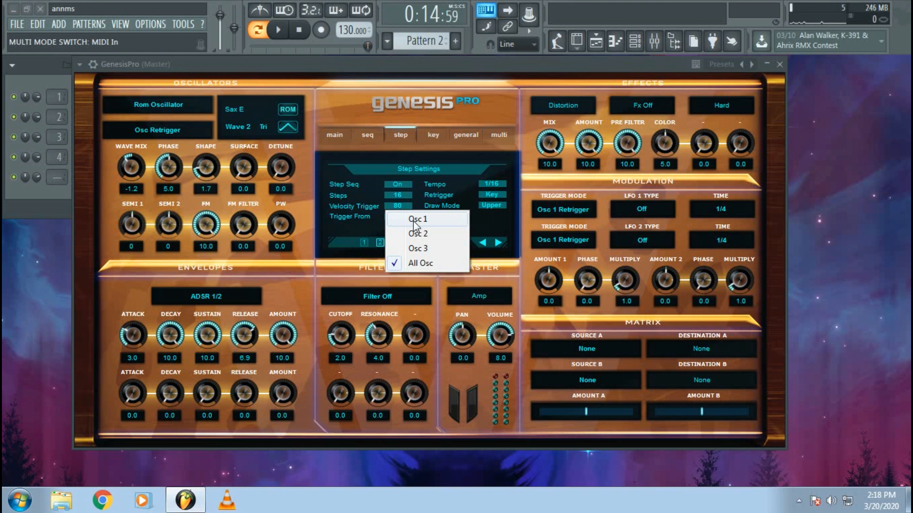
click(414, 221)
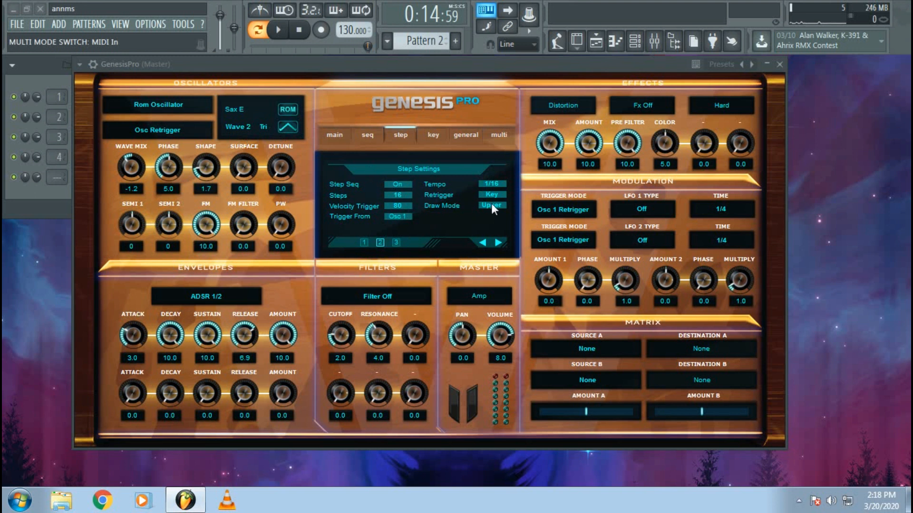
Assign Semi 1 as target 1 in the step sequencer's Signal Routing with a small amount, and play the pattern
click(397, 242)
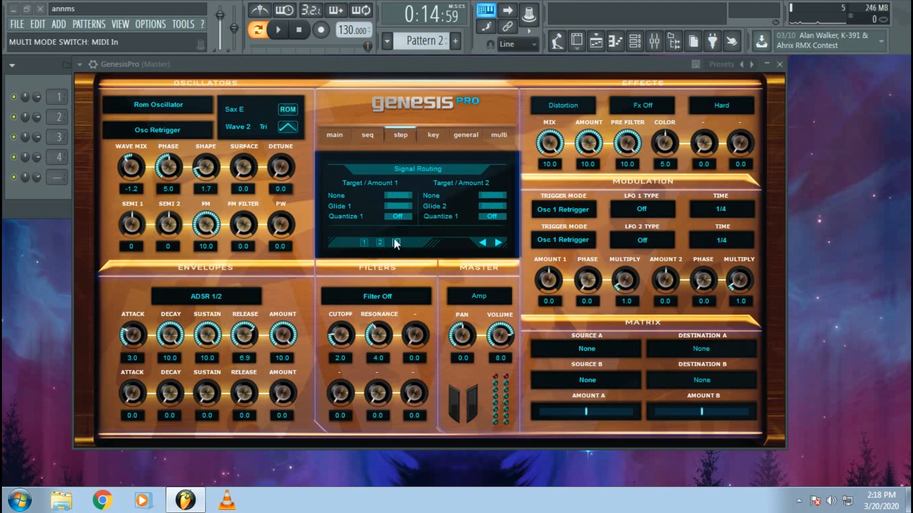
click(333, 195)
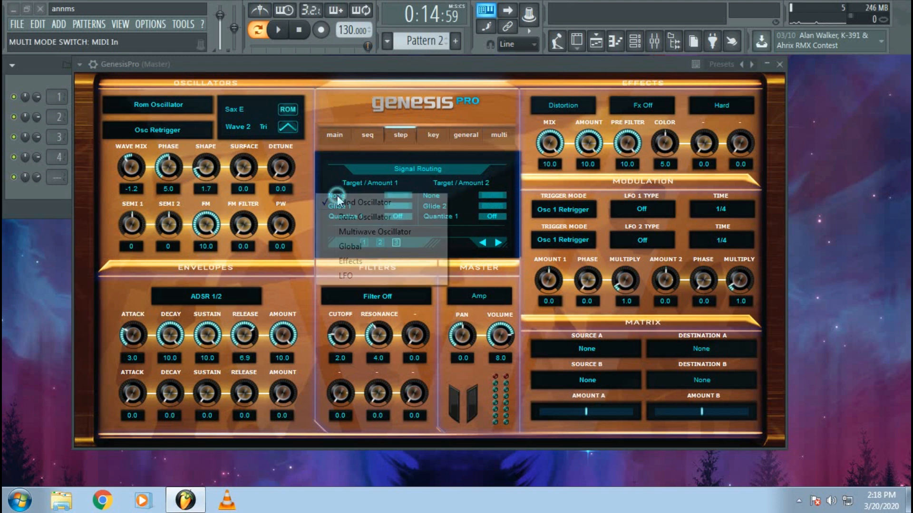
click(374, 217)
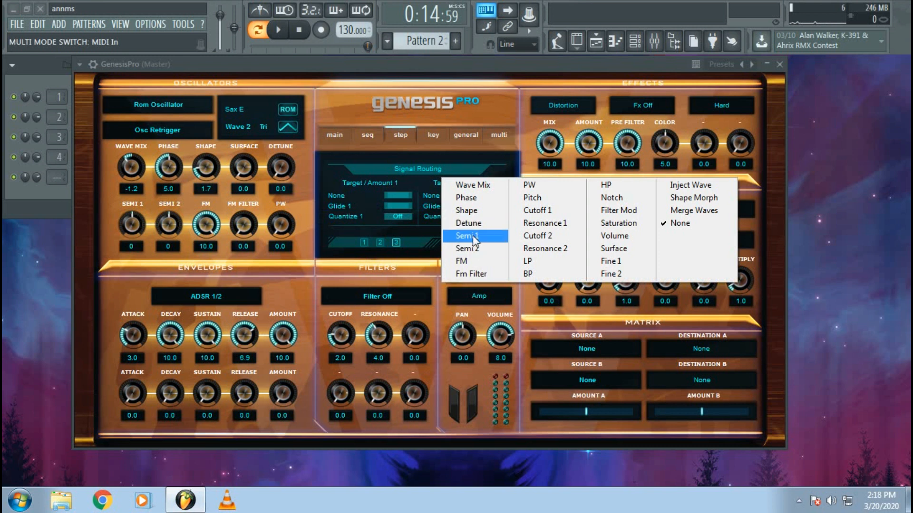
click(474, 237)
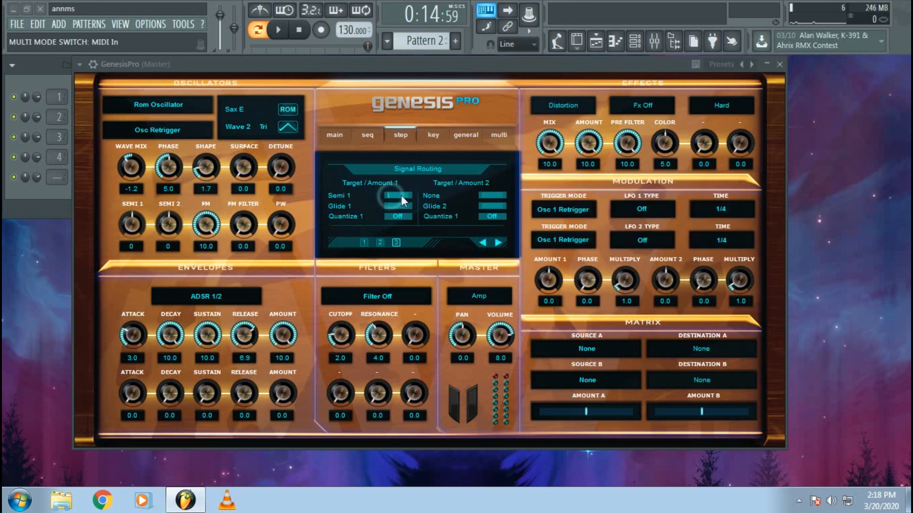
click(280, 30)
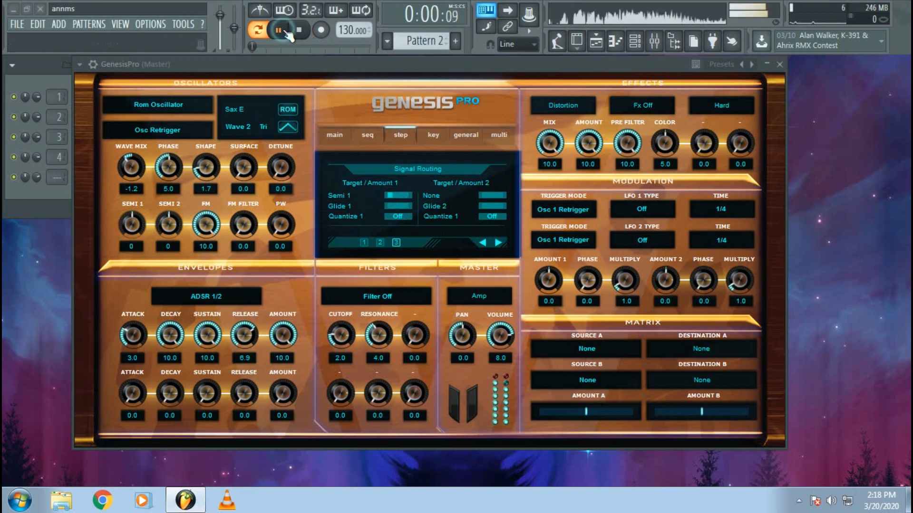
Draw a single low bar on the second step of the Step Controller, clearing its neighbours, and audition the pattern
click(380, 241)
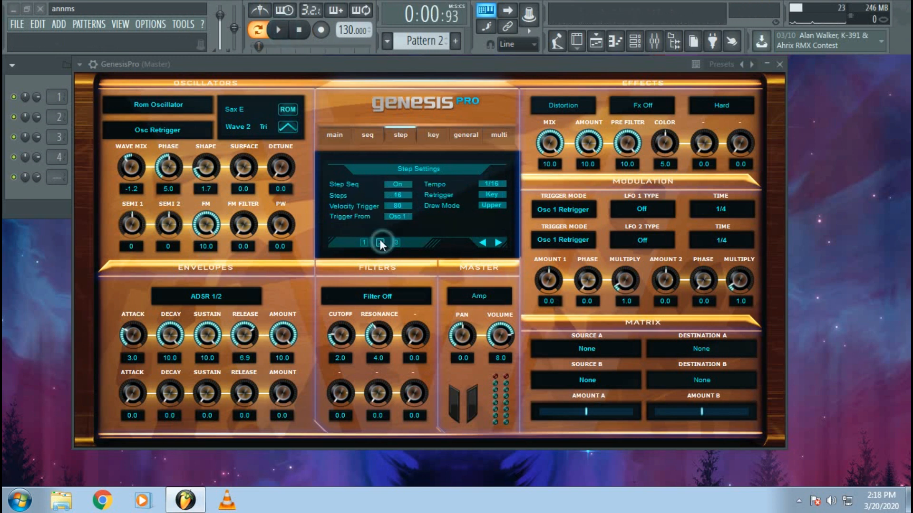
click(366, 240)
click(359, 224)
click(348, 231)
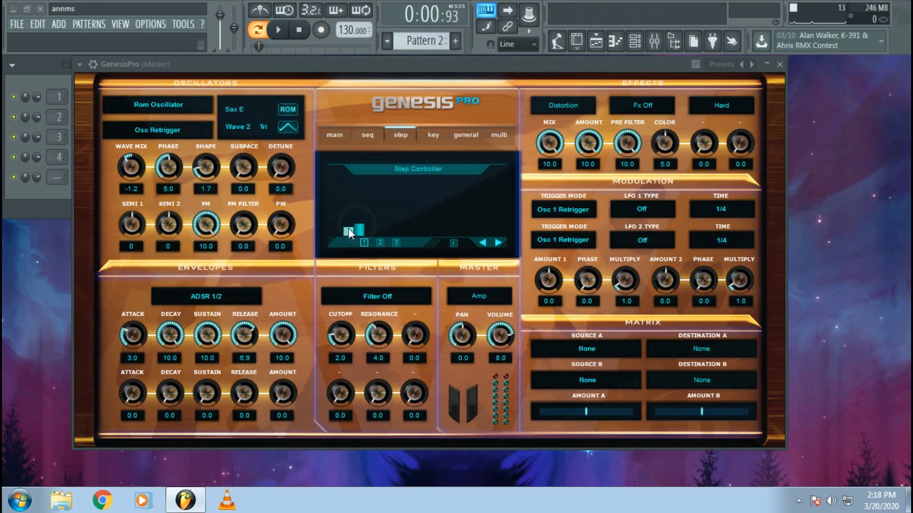
click(280, 30)
mouse_move(361, 223)
mouse_down()
mouse_move(359, 241)
mouse_move(338, 230)
mouse_up()
click(338, 221)
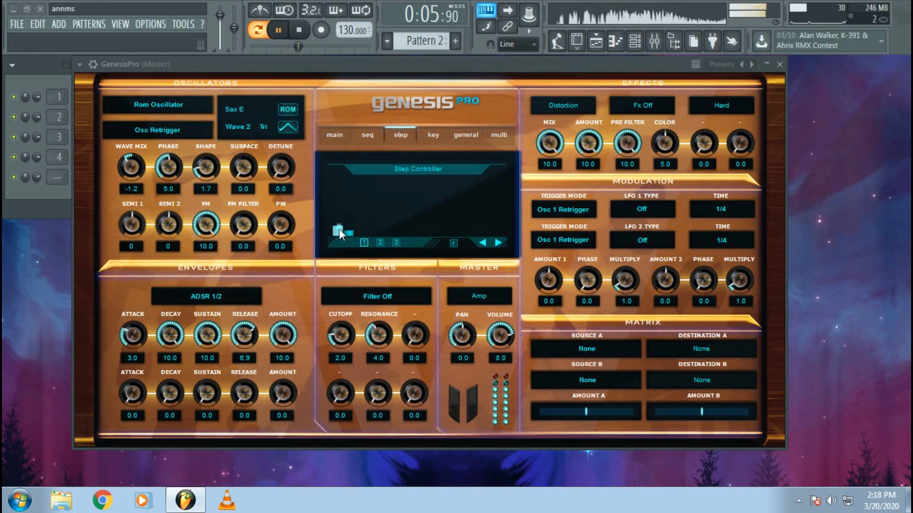
click(278, 30)
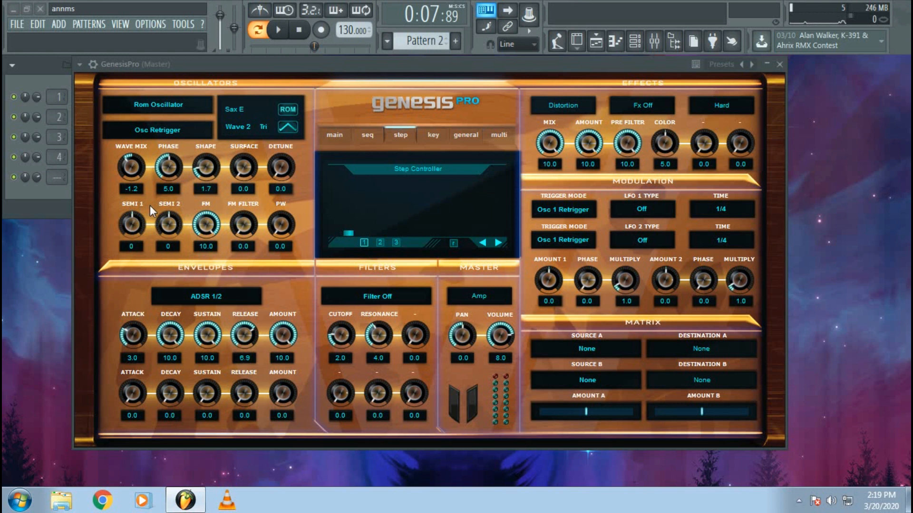
Try a varied run of bars across the Step Controller, starting with a tall first step, and play the pattern
click(396, 243)
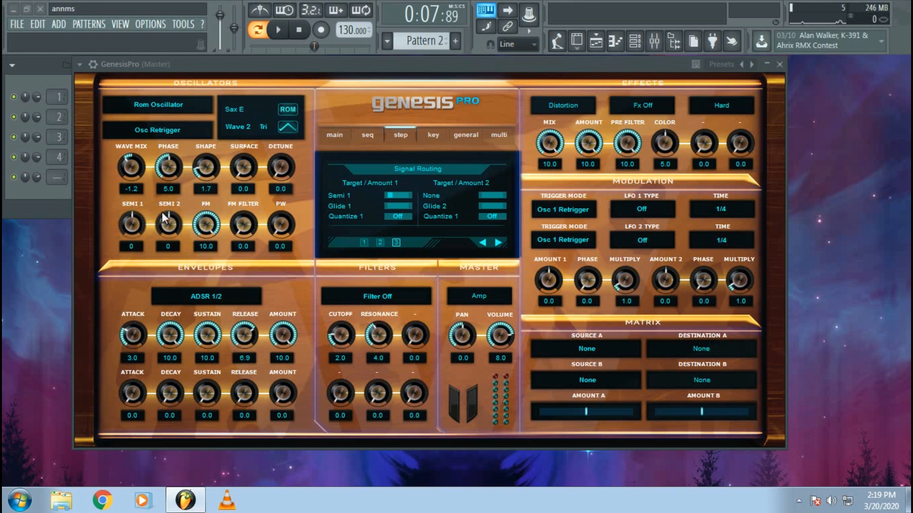
click(363, 243)
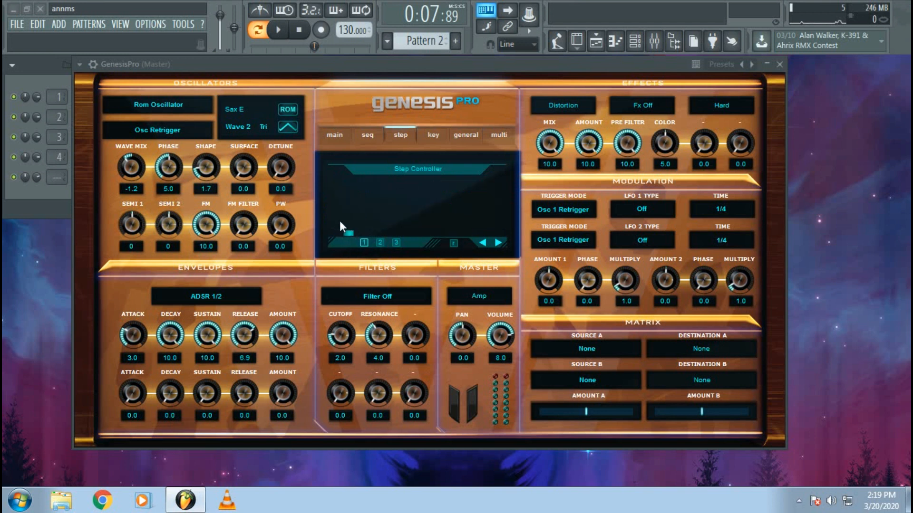
click(418, 240)
drag(416, 214, 502, 221)
click(403, 221)
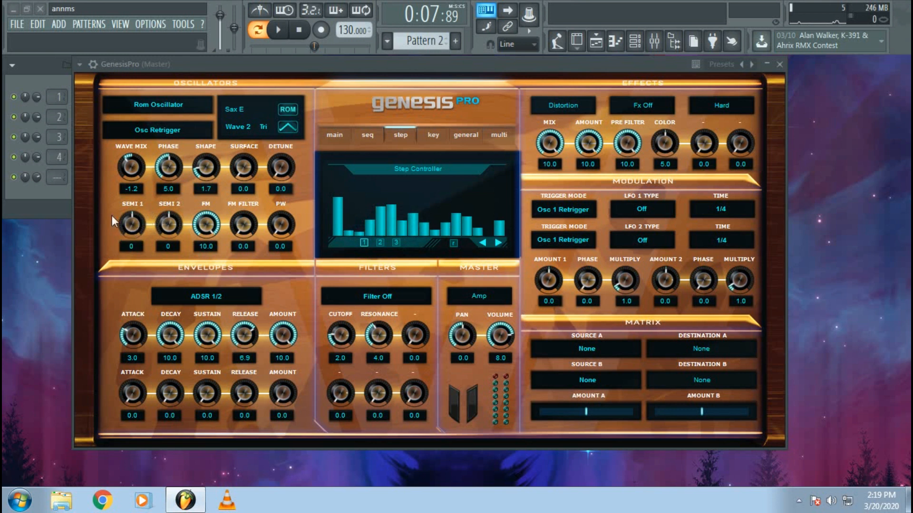
click(278, 30)
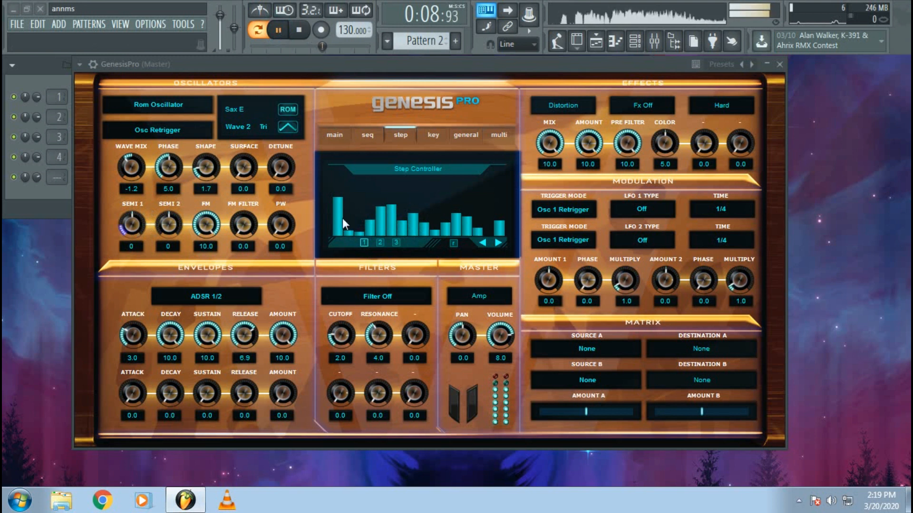
Reduce the Step Controller to a minimal first bar and a low second bar, and replay the pattern from the start
mouse_move(361, 234)
mouse_down()
mouse_move(430, 241)
mouse_move(438, 253)
mouse_move(274, 258)
mouse_move(469, 233)
mouse_move(313, 263)
mouse_up()
click(280, 30)
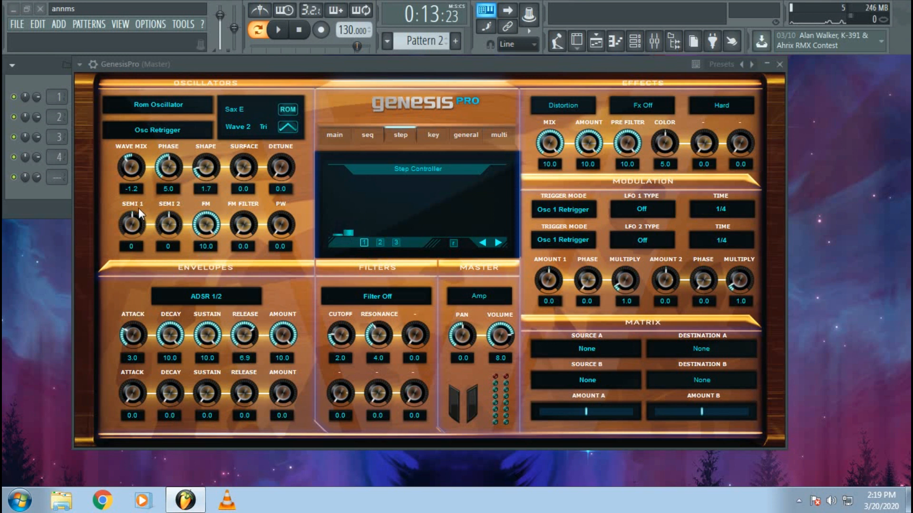
click(299, 30)
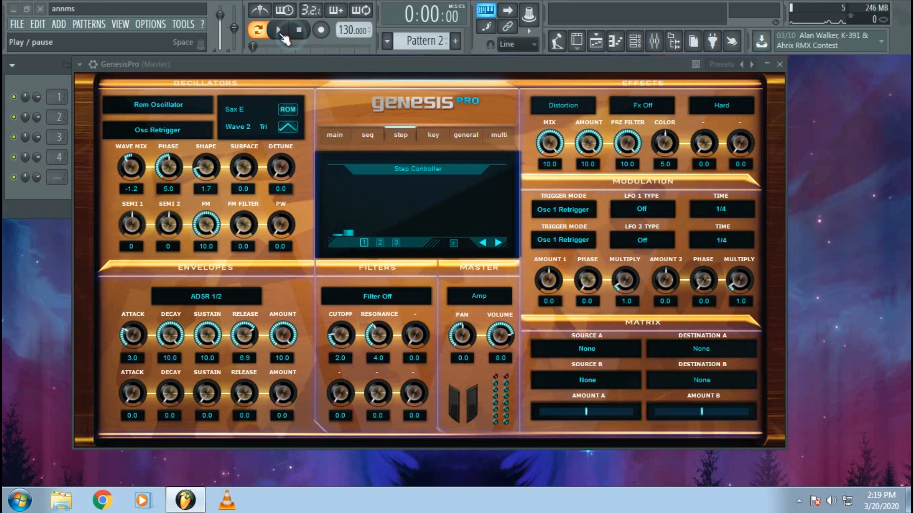
click(278, 30)
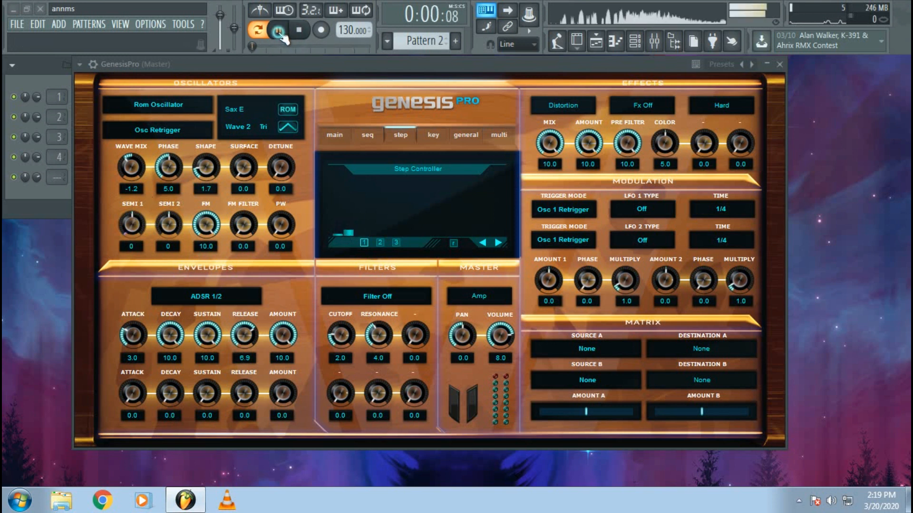
click(347, 230)
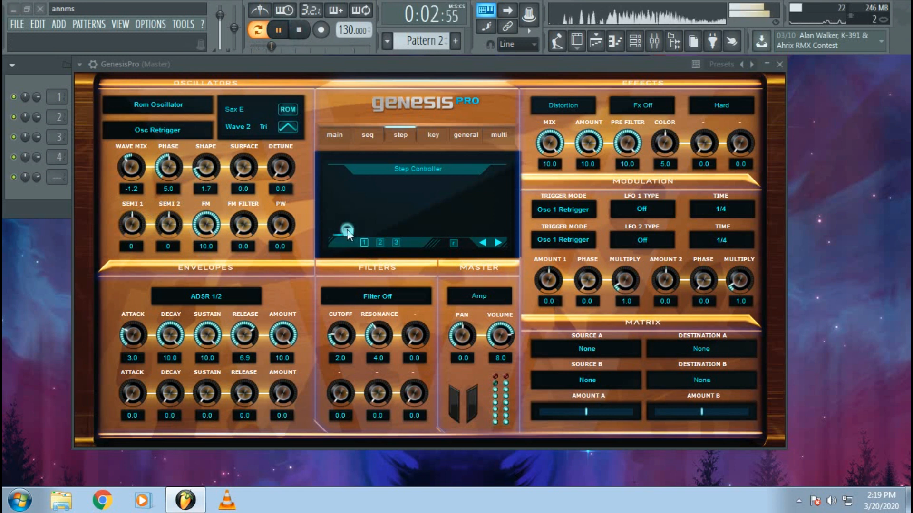
click(298, 29)
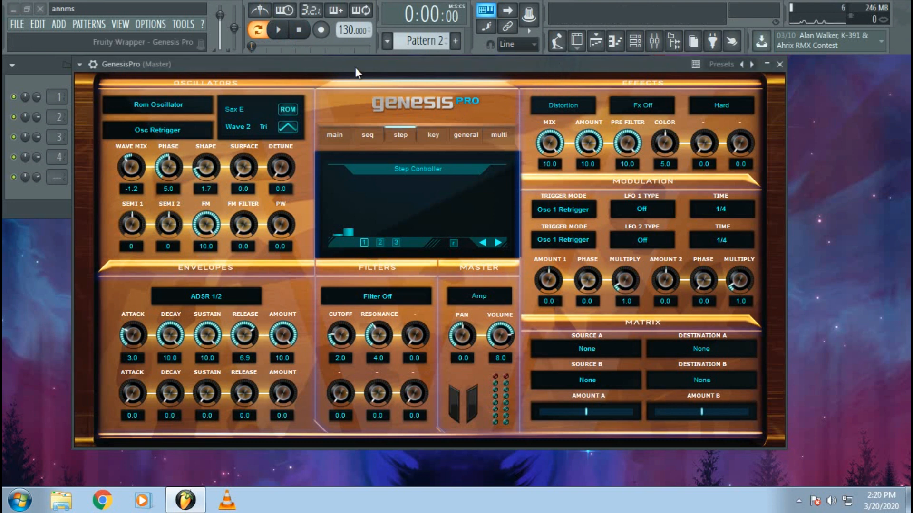
Audition the pattern with the two-step setting and stop playback
click(286, 35)
click(278, 30)
click(299, 30)
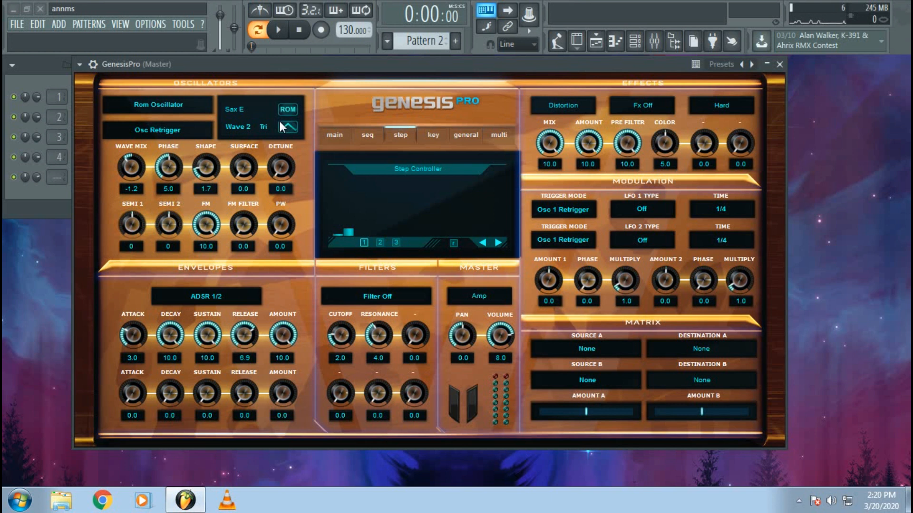
Raise the low limit of the Mod Oscillator's note range to 59 in the Multi Settings
click(501, 135)
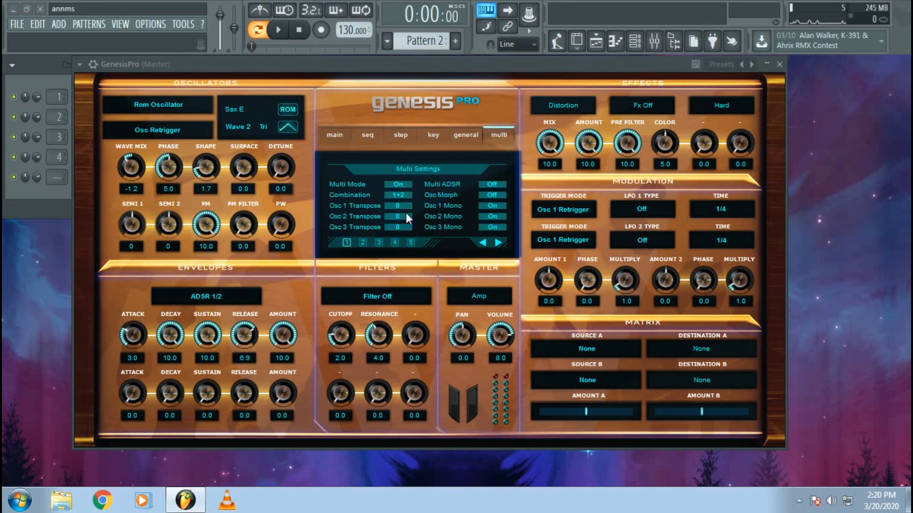
click(362, 243)
click(379, 243)
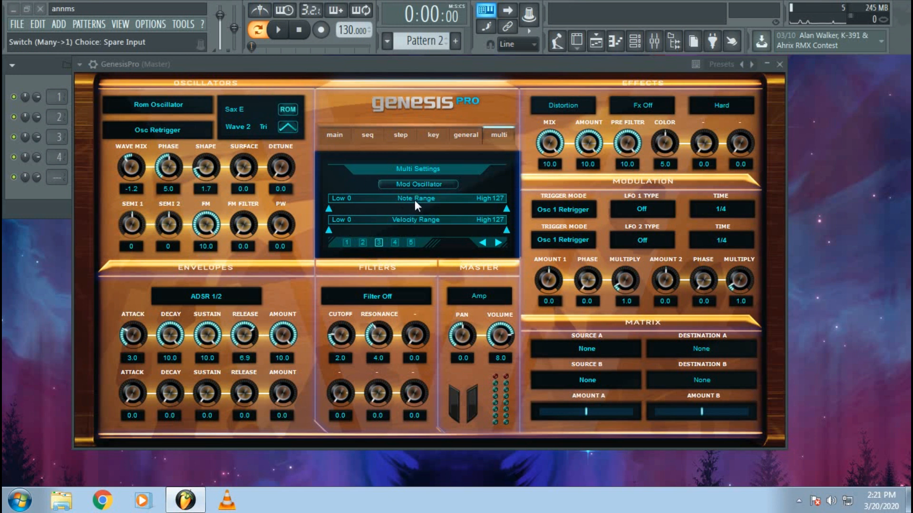
drag(330, 210, 393, 214)
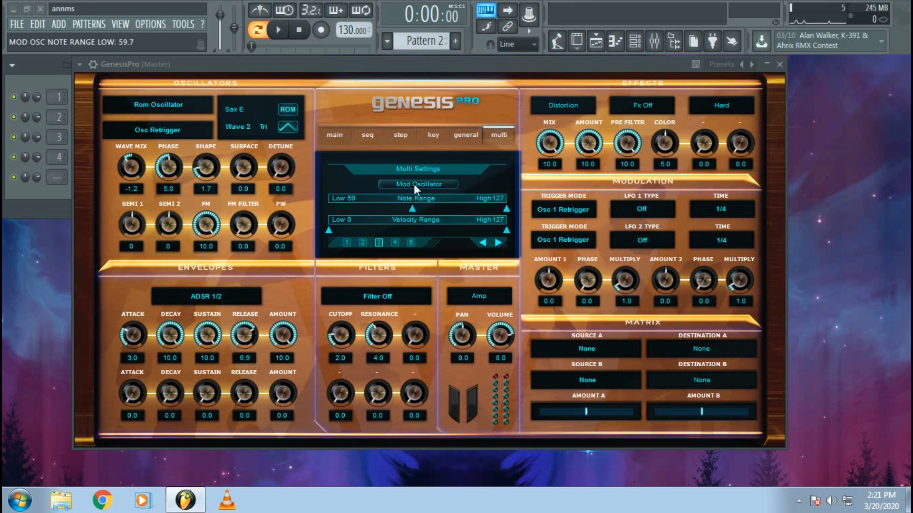
Try limiting the Rom Oscillator's note range to a high of 66, and audition the pattern
click(413, 184)
click(418, 202)
drag(504, 210, 420, 208)
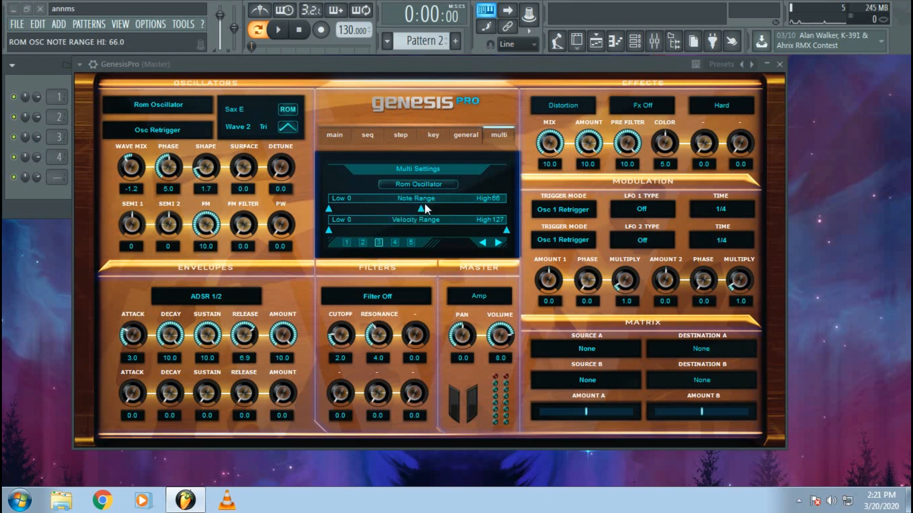
click(279, 31)
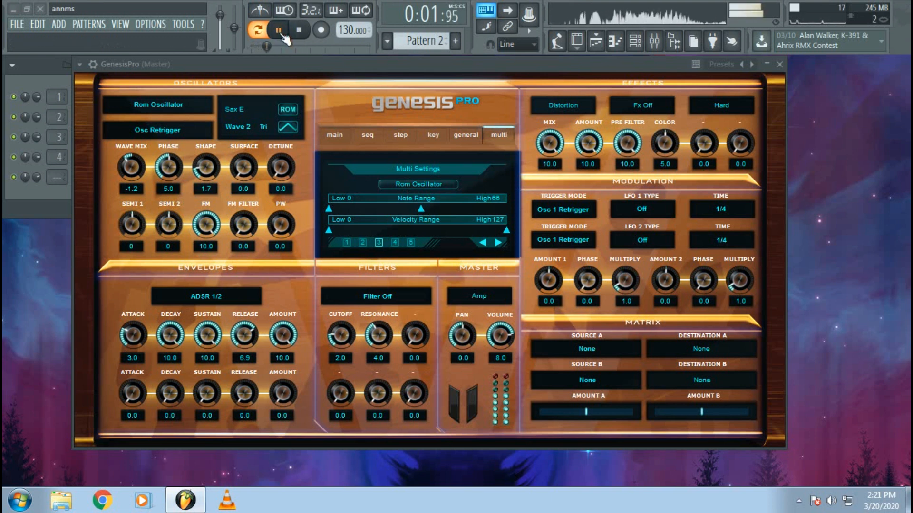
click(283, 35)
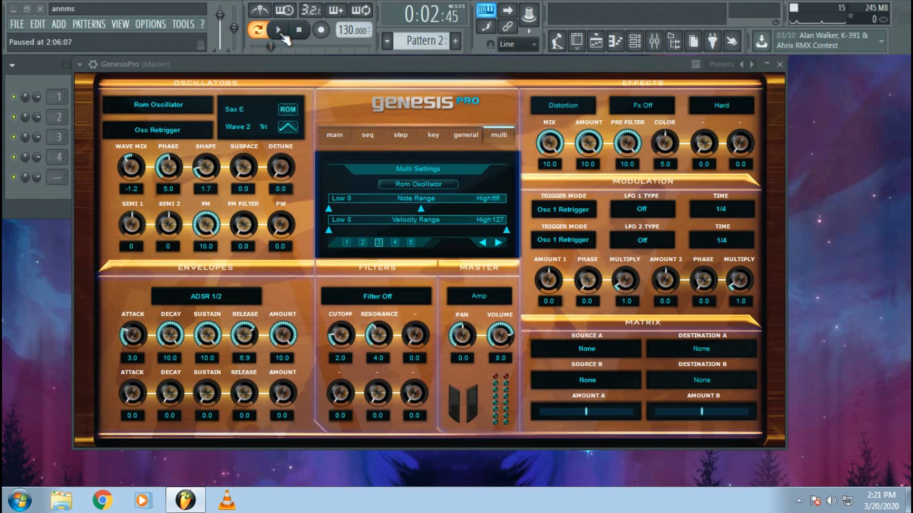
Reset the Rom Oscillator's high note limit to maximum, set its low limit to 62.9, and show the Mod Oscillator's range
drag(423, 207, 506, 208)
drag(329, 209, 413, 209)
click(418, 185)
click(420, 187)
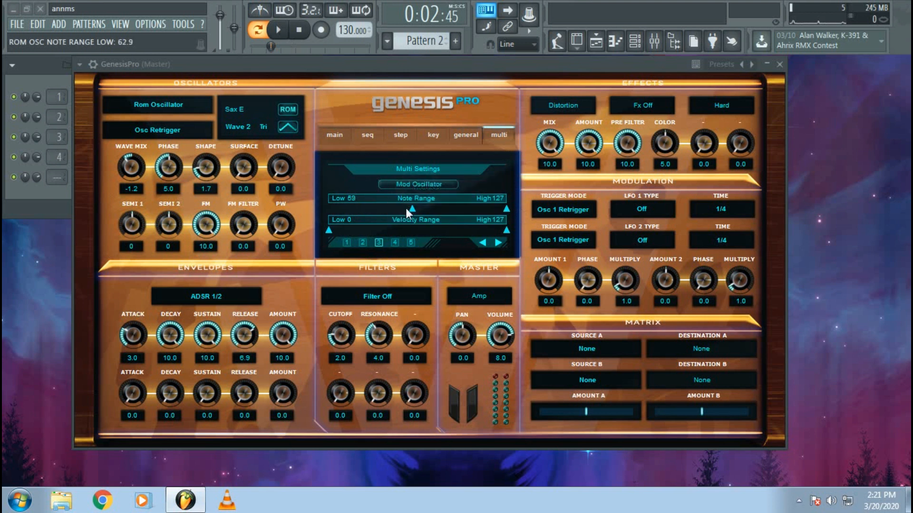
Try limiting the Mod Oscillator's note range to a high of 66 while auditioning the pattern
drag(507, 209, 449, 217)
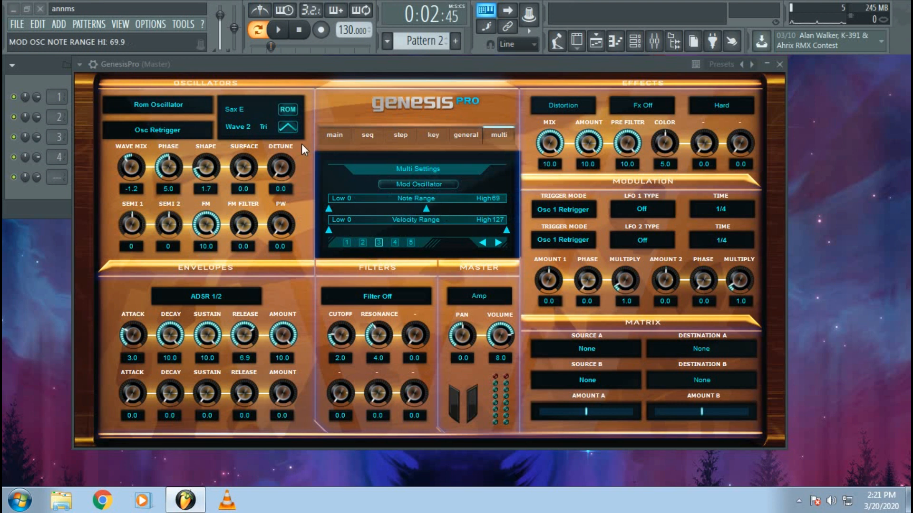
click(278, 30)
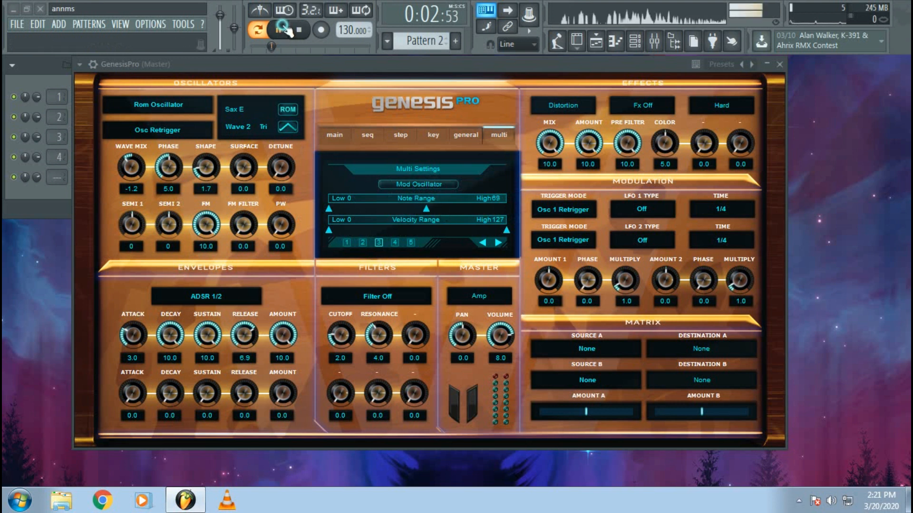
drag(425, 207, 421, 208)
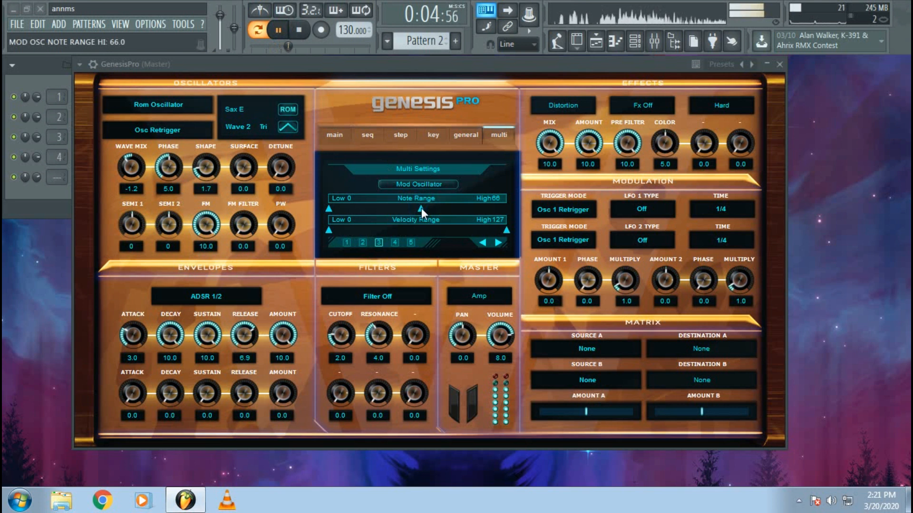
Look through the preset, sequencer mode, step controller and key play settings during playback, and stop the pattern
click(339, 141)
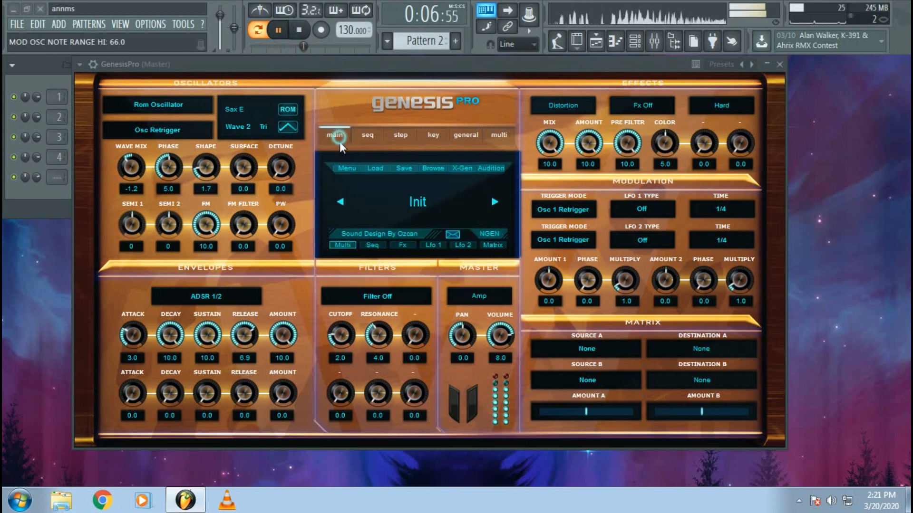
click(364, 135)
click(397, 135)
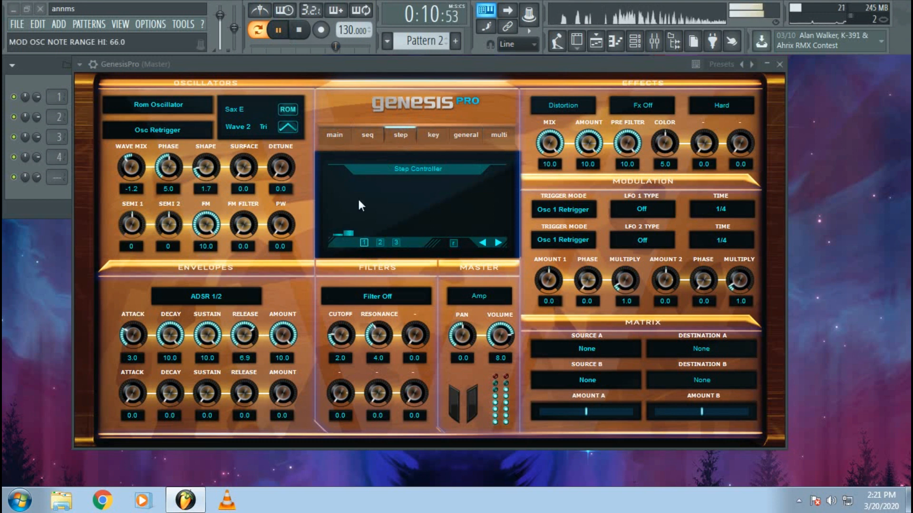
click(371, 139)
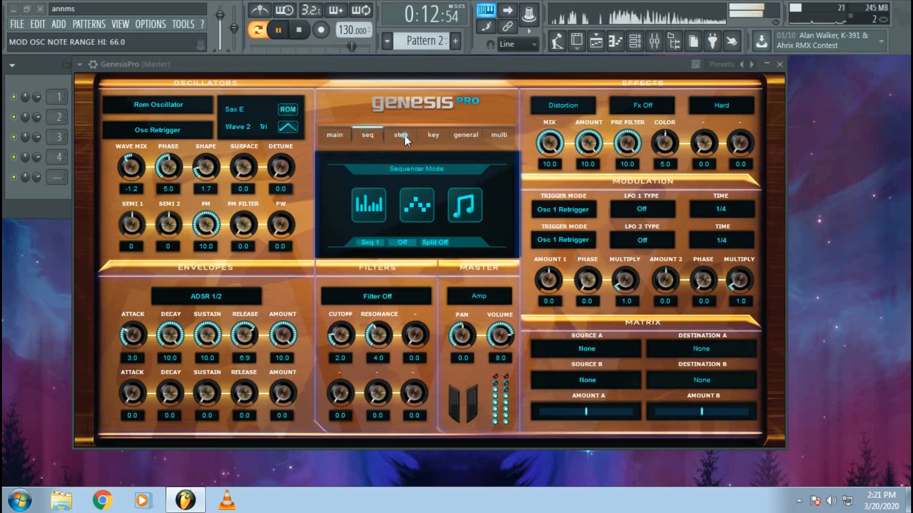
click(433, 135)
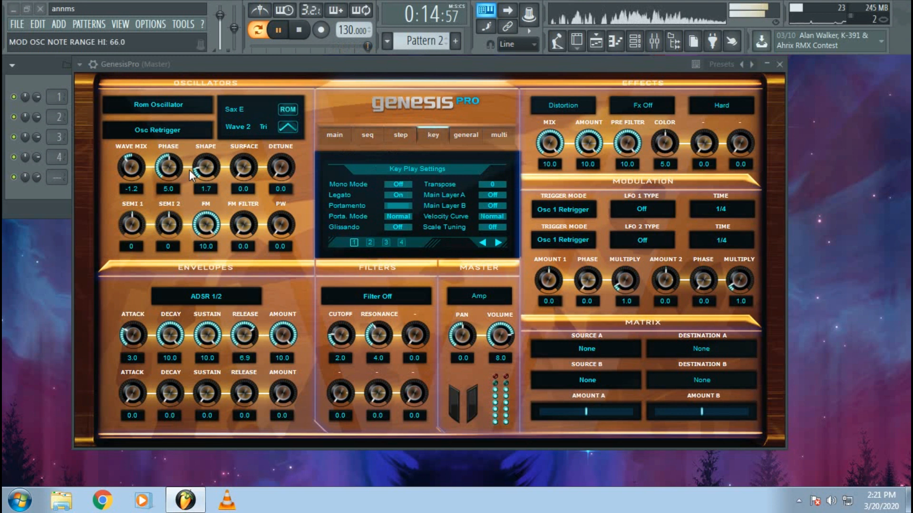
key(space)
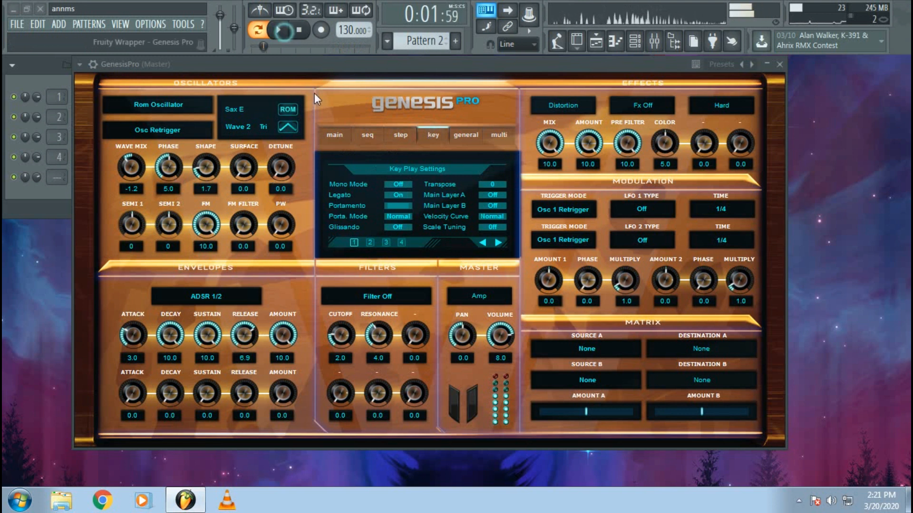
Set the step sequencer's Retrigger mode to Sequence in the Step Settings while the pattern plays
click(400, 134)
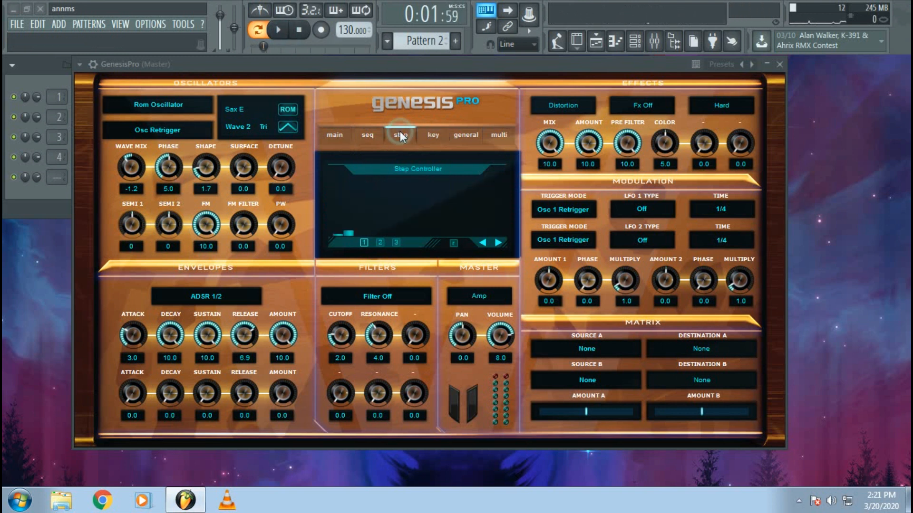
click(381, 242)
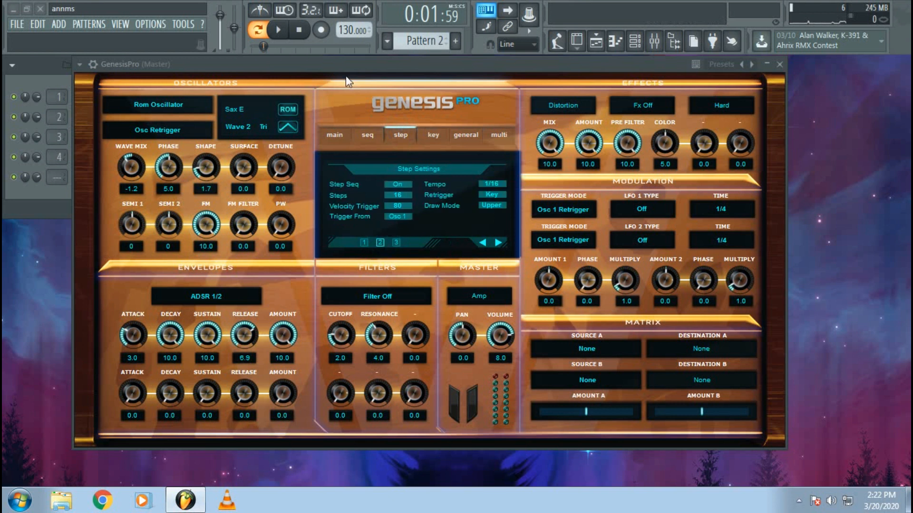
key(space)
click(491, 195)
click(493, 211)
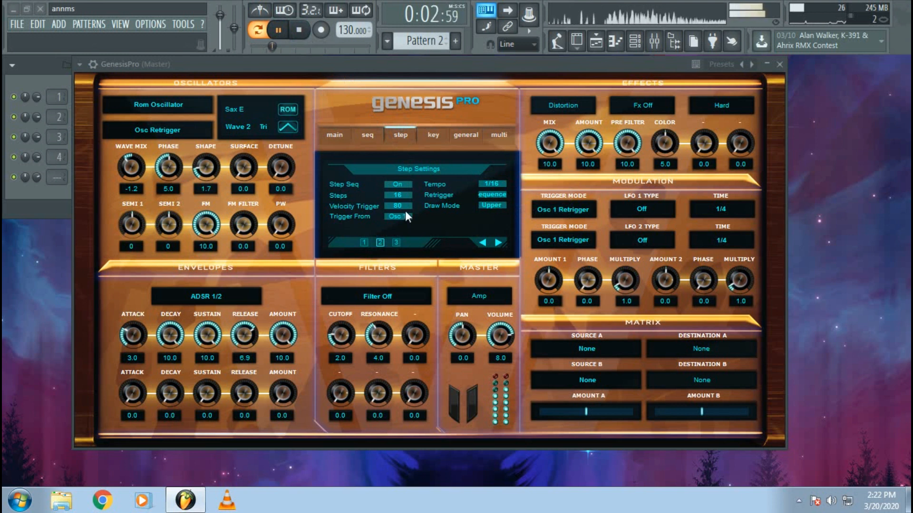
Review the step sequencer's signal routing, sequencer mode and key play settings, and stop playback
click(395, 243)
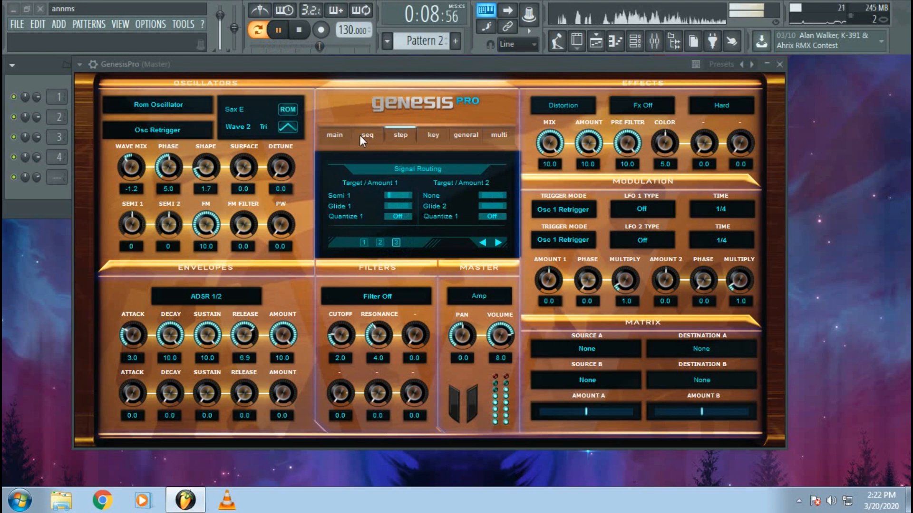
click(378, 135)
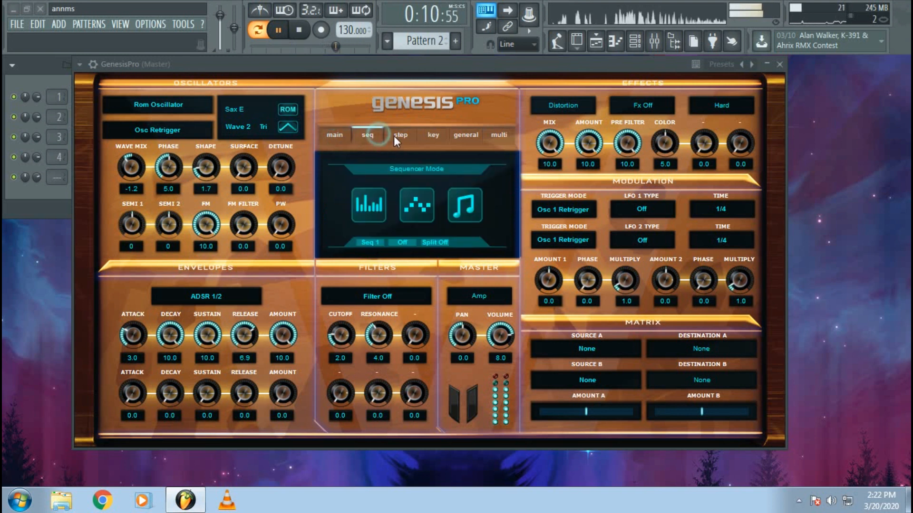
click(394, 140)
click(279, 30)
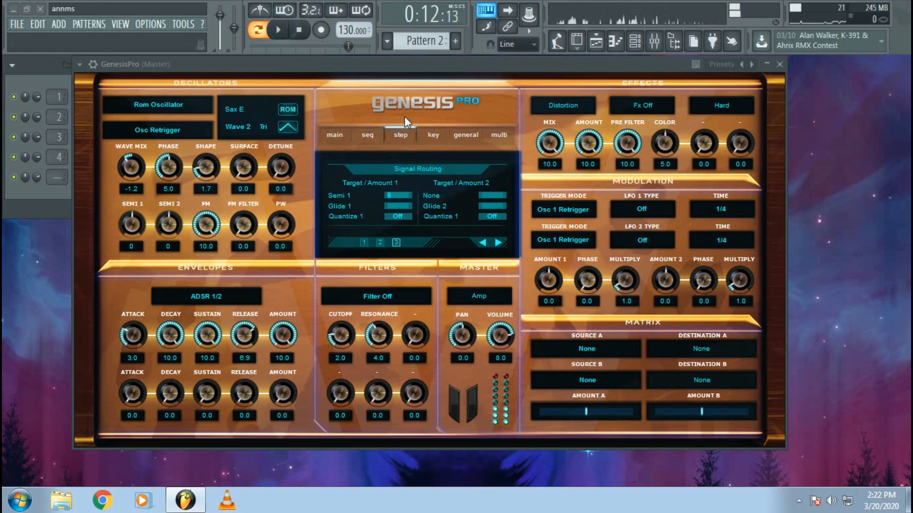
click(437, 137)
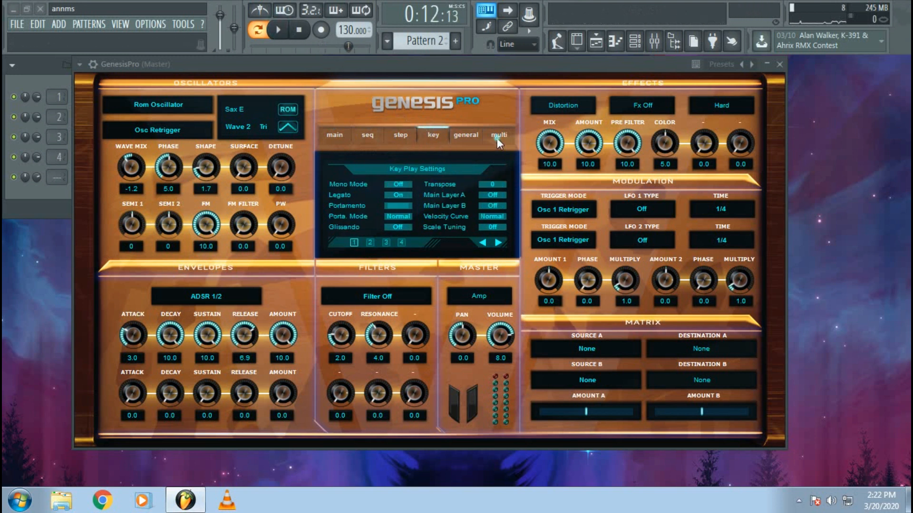
Reset the Mod Oscillator's high note limit to 127 and raise its low limit to 60 in the Multi Settings
click(497, 138)
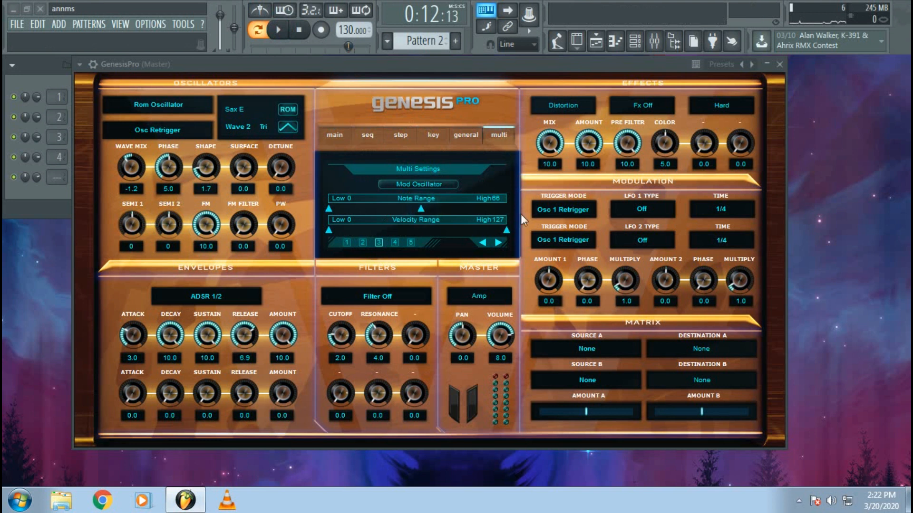
drag(422, 208, 534, 211)
drag(331, 211, 407, 212)
Try a Rom Oscillator note range with a low of 0 and a high of 55.9, and audition the pattern
click(412, 185)
click(414, 202)
drag(415, 211, 323, 211)
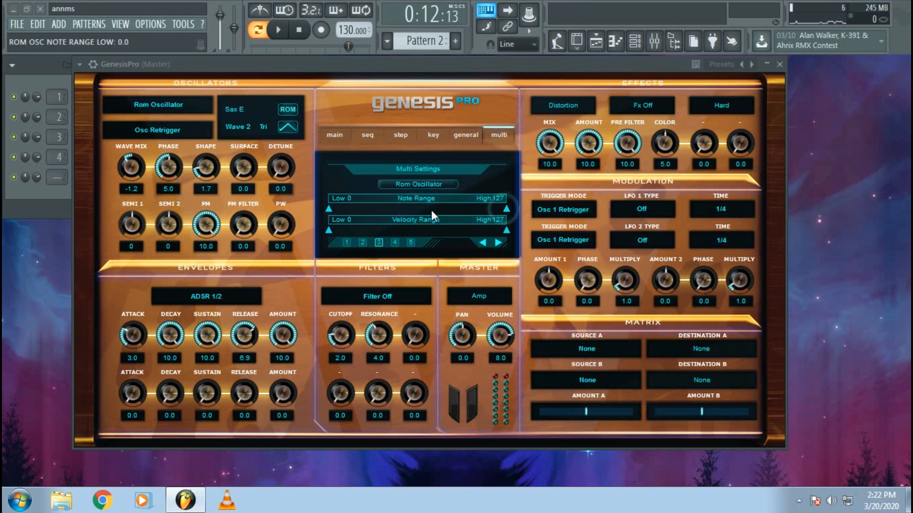
drag(505, 210, 409, 211)
click(280, 29)
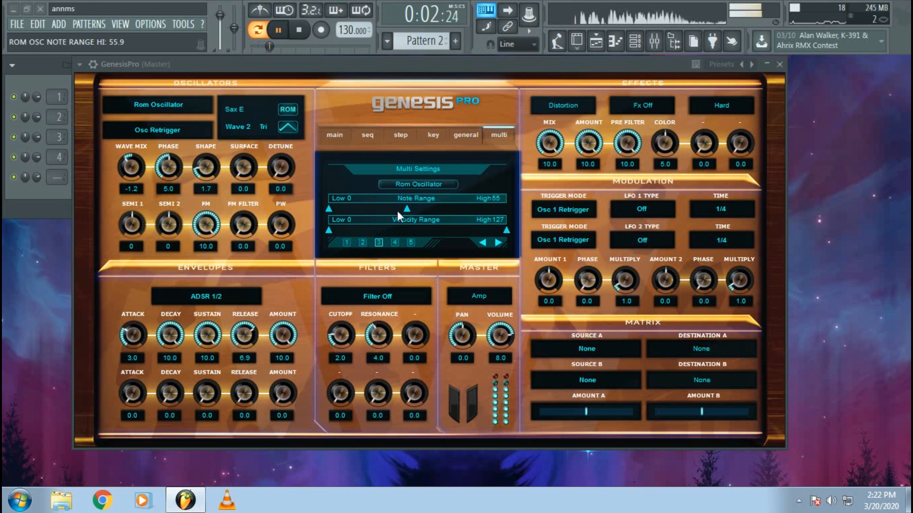
mouse_move(412, 212)
mouse_down()
mouse_move(455, 211)
mouse_move(424, 212)
mouse_up()
Set the Rom Oscillator's low note limit to 65.4 and the Mod Oscillator's note range to a low of 0 and high of 63.5
double_click(415, 208)
drag(328, 209, 398, 209)
click(406, 184)
click(418, 187)
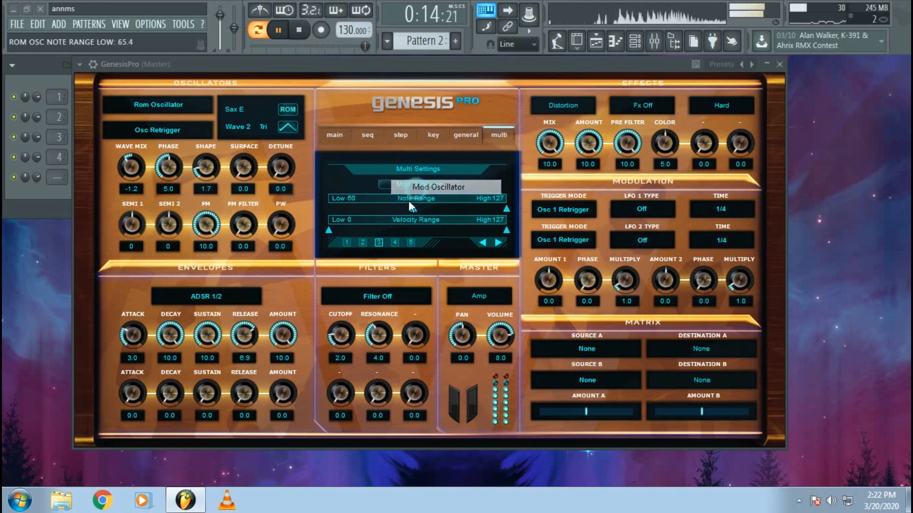
drag(506, 209, 439, 209)
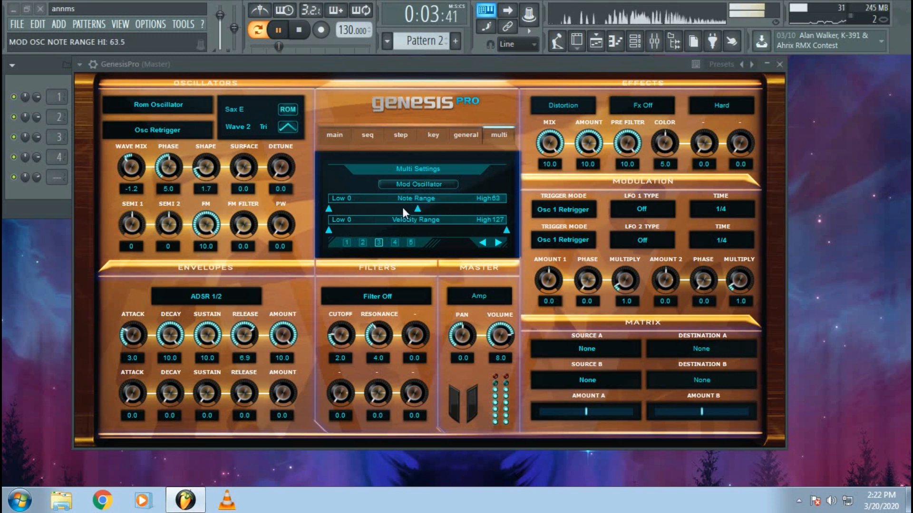
Look through the other Multi Settings pages, including oscillator placement, levels and combination options
click(395, 243)
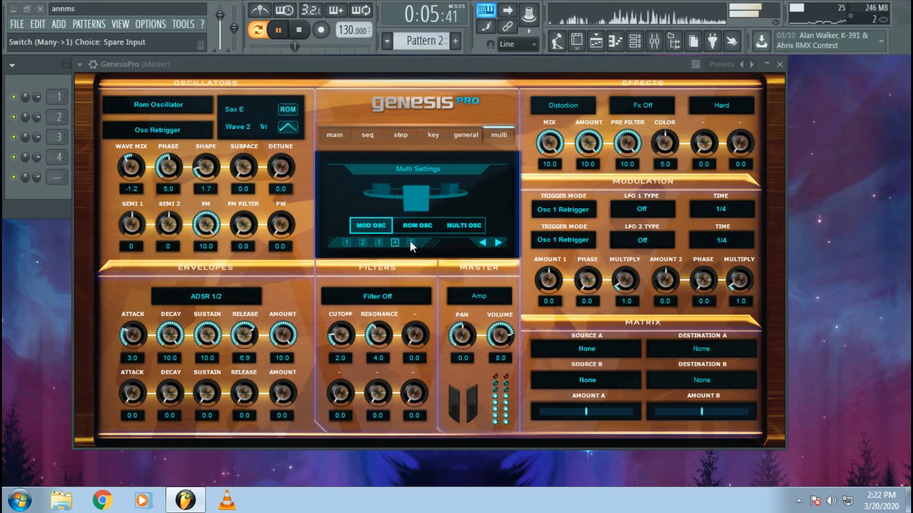
click(411, 242)
click(363, 242)
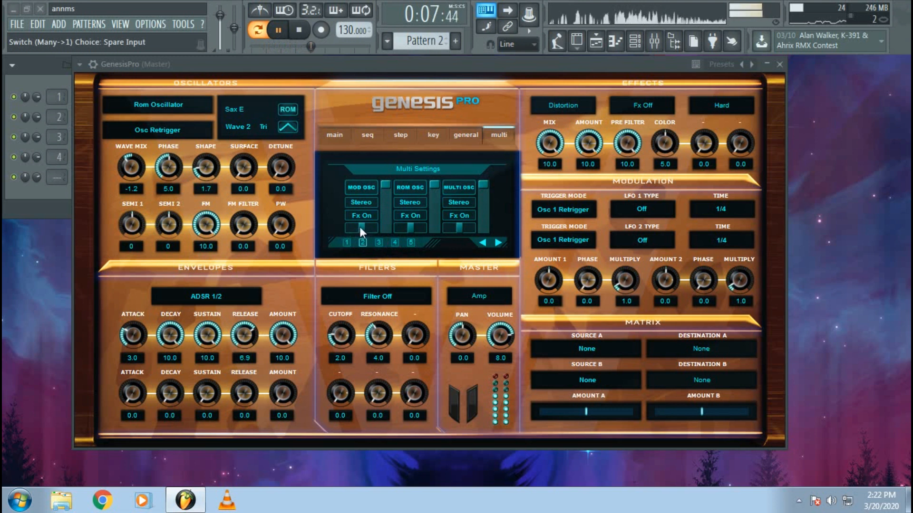
click(346, 243)
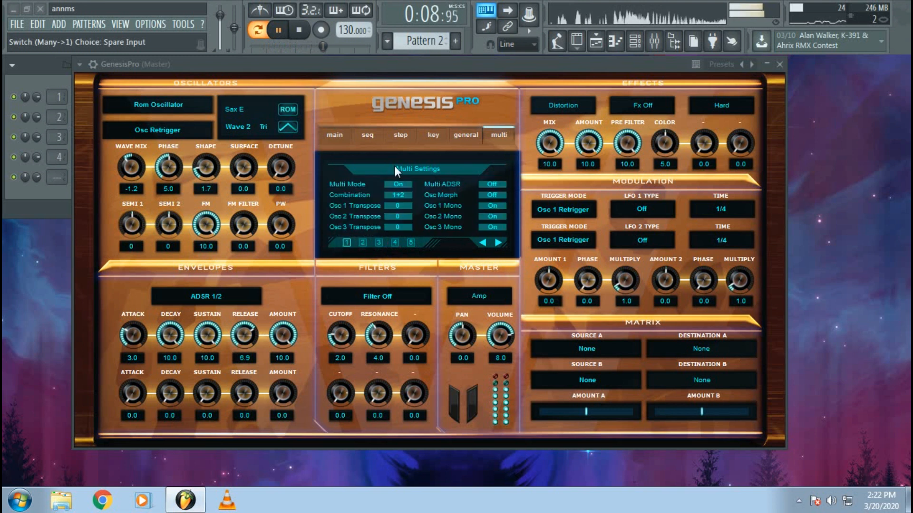
Try raising the second step in the Step Controller during playback, and restore its low height
click(367, 135)
click(400, 135)
click(364, 242)
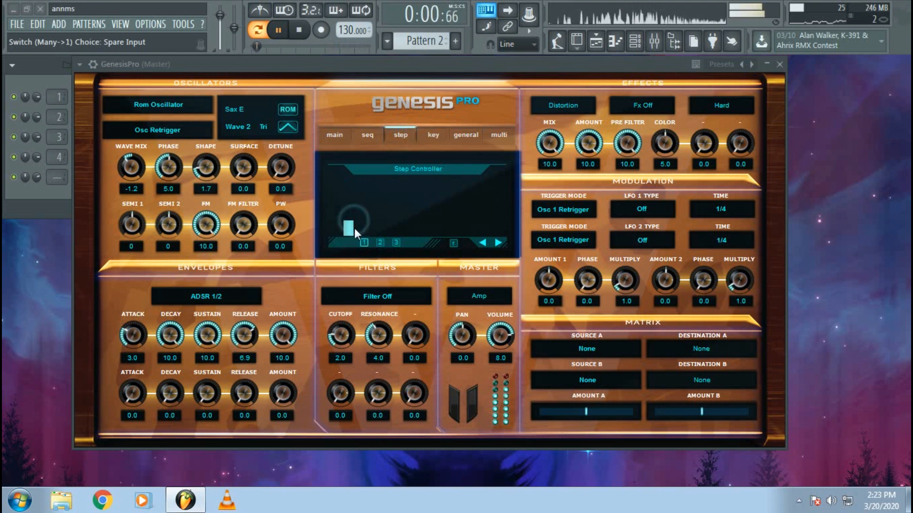
click(339, 232)
click(339, 234)
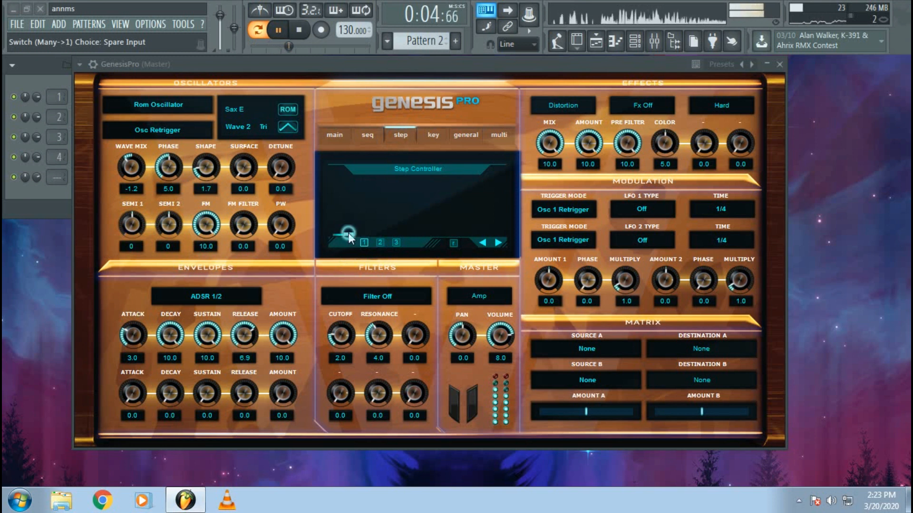
Add a slight Glide 1 amount in the step sequencer's signal routing and audition the pattern
click(380, 242)
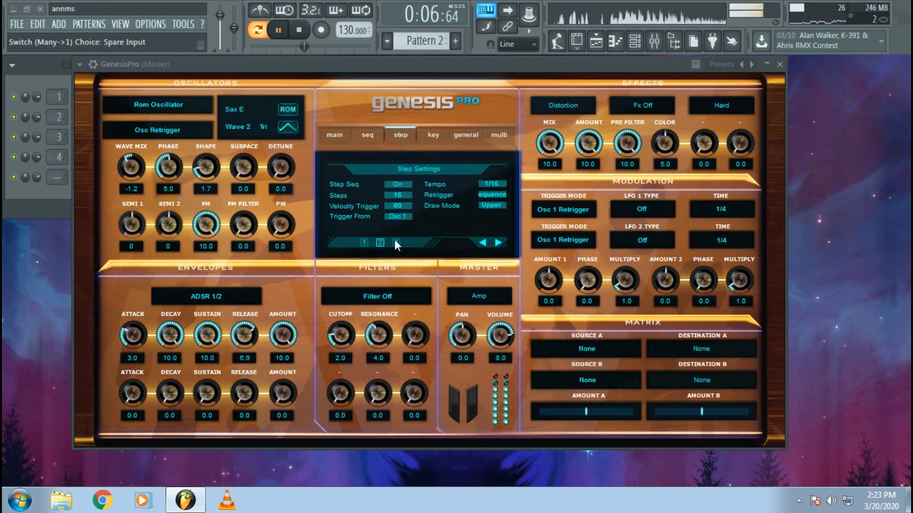
click(395, 242)
click(298, 31)
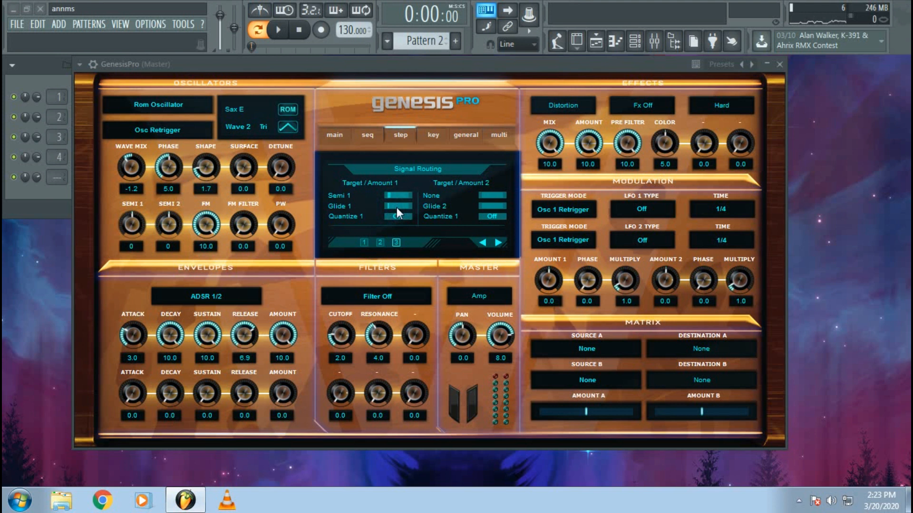
click(279, 32)
click(279, 30)
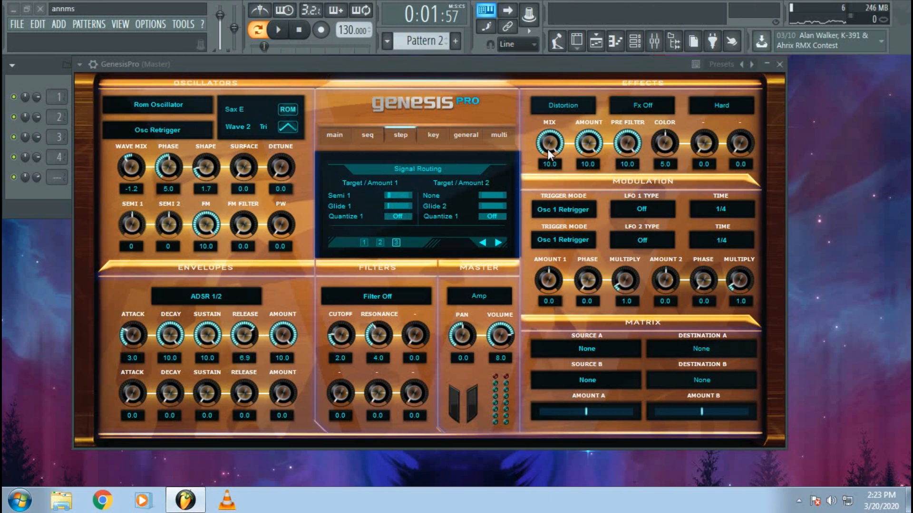
Turn on the Reverb effect and audition the pattern with it
click(563, 105)
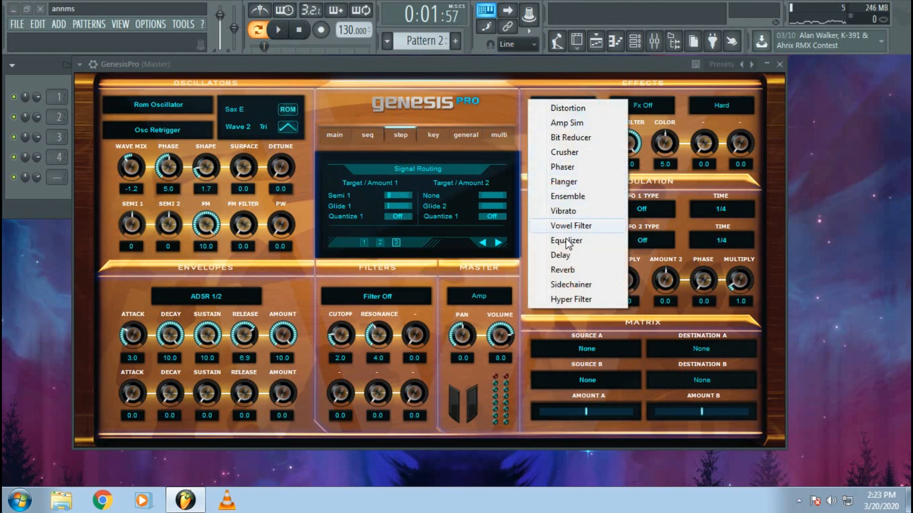
click(562, 268)
click(650, 103)
click(684, 107)
click(278, 29)
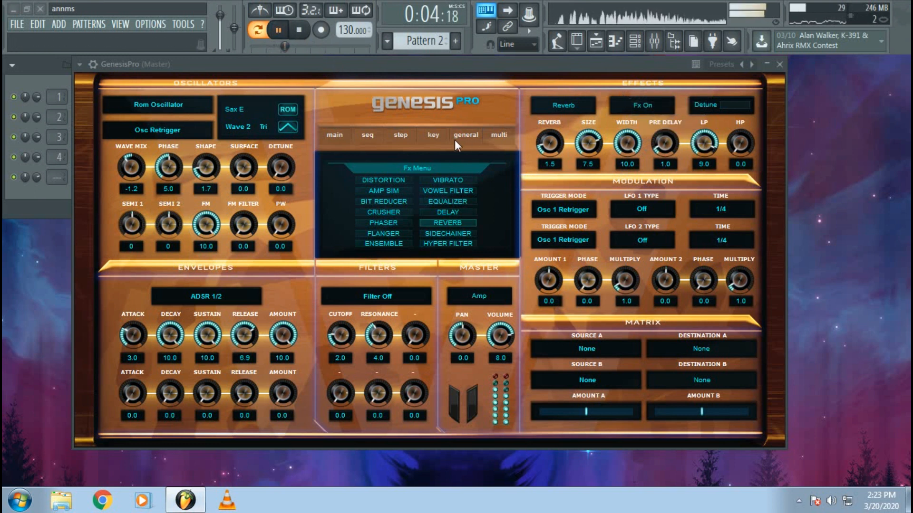
click(279, 30)
Turn on the Delay effect in Ping Pong mode and audition the pattern with it
click(558, 107)
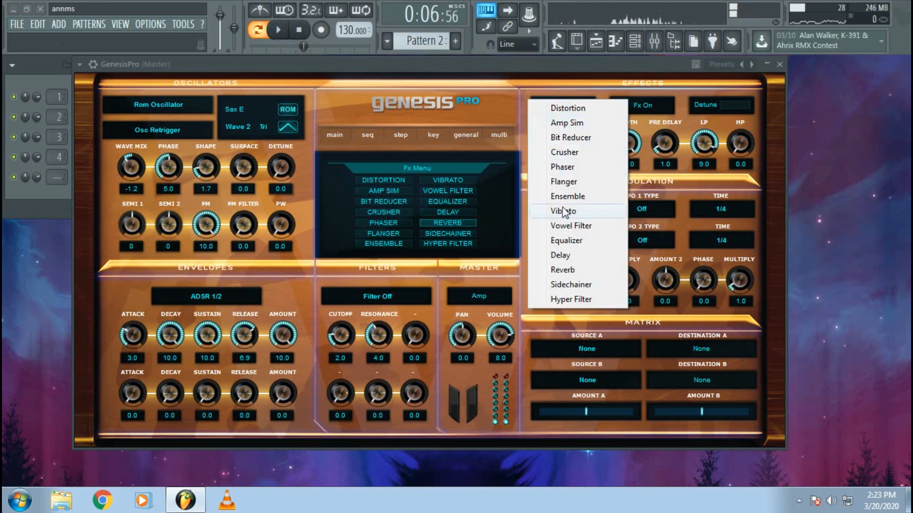
click(572, 252)
click(637, 106)
click(694, 117)
click(651, 108)
click(695, 103)
click(283, 32)
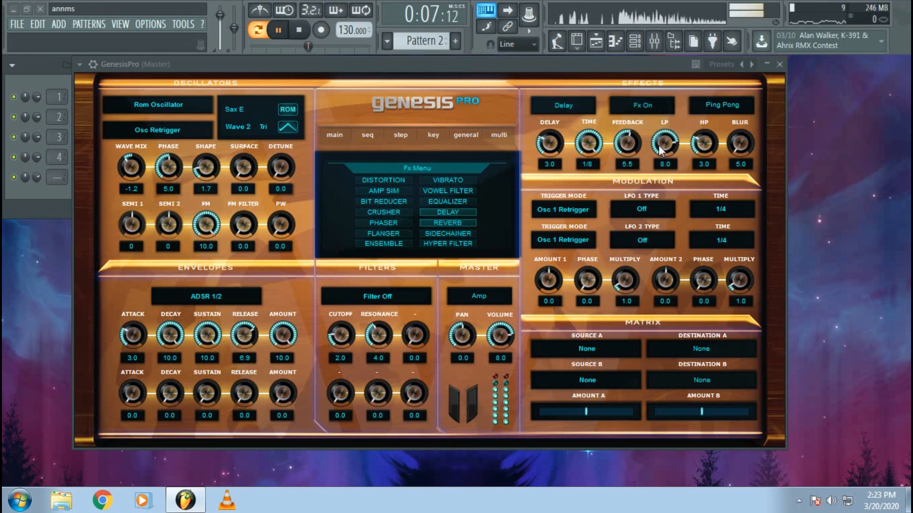
click(283, 33)
Turn on the Ensemble effect in Multiwave mode with its mix at 3.5
click(548, 110)
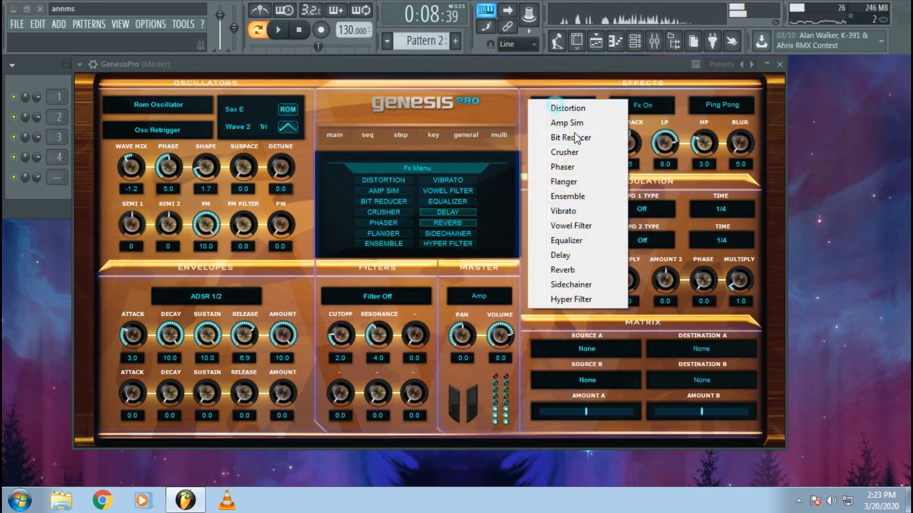
click(579, 197)
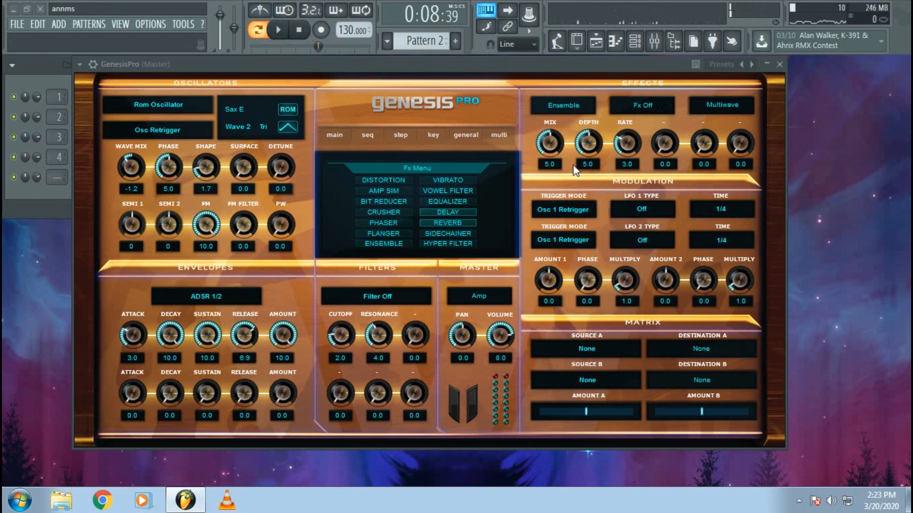
click(642, 105)
click(658, 105)
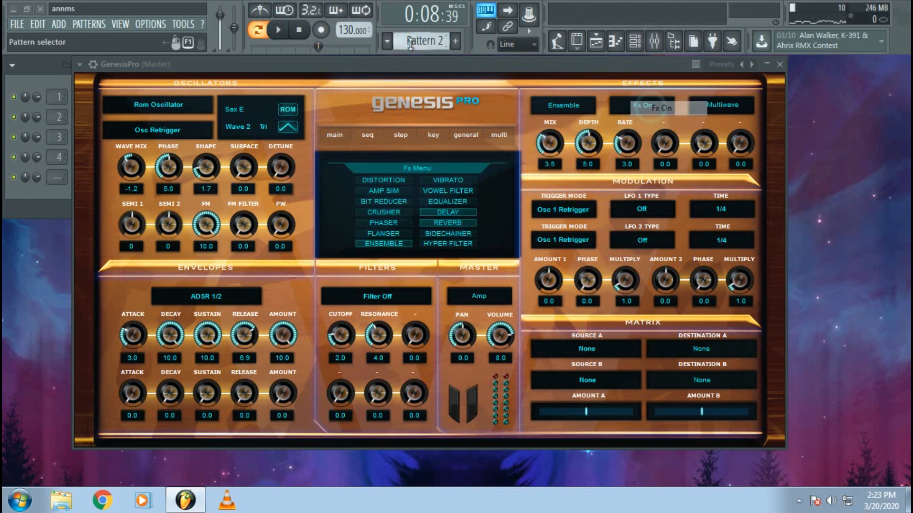
Lower the Ensemble effect's mix to 1.3 and depth to 3.4 while the pattern plays
key(space)
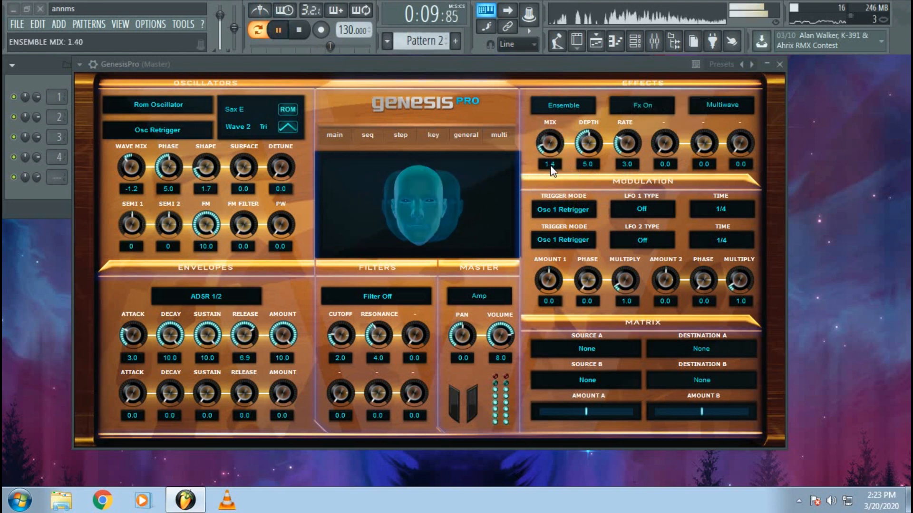
drag(586, 138, 588, 177)
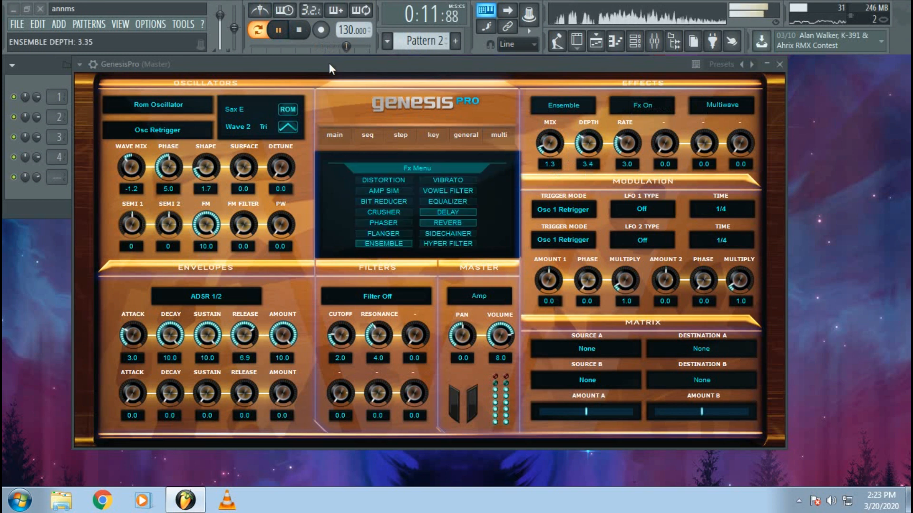
click(295, 32)
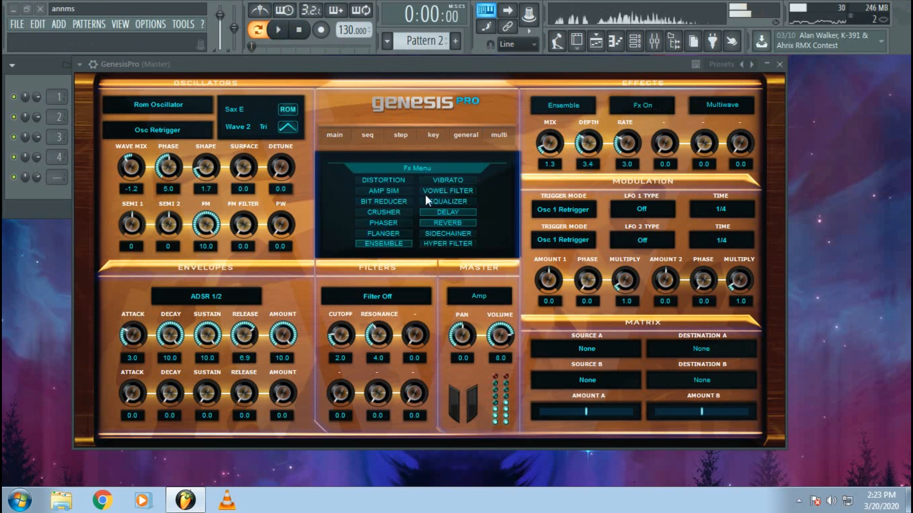
Adjust the Mod oscillator's lower note limit and set the Rom oscillator's note range to 55–126 while the pattern plays
click(463, 137)
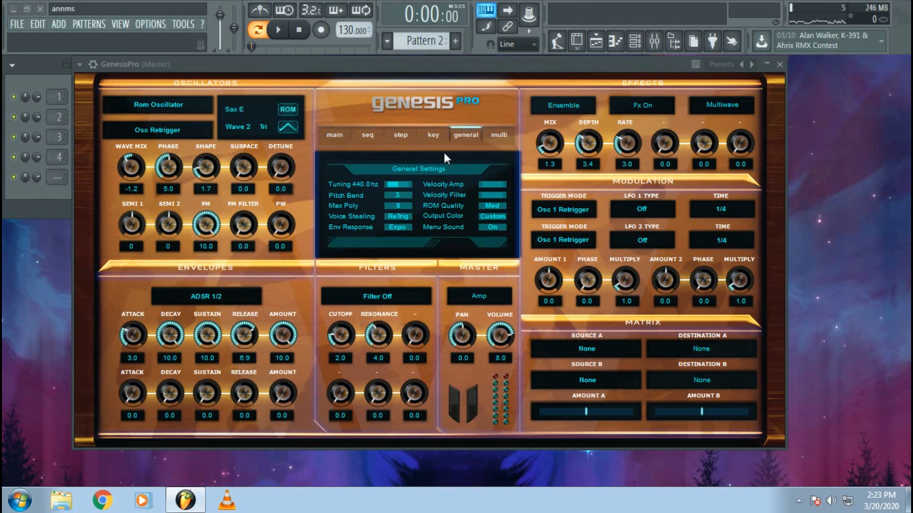
click(280, 32)
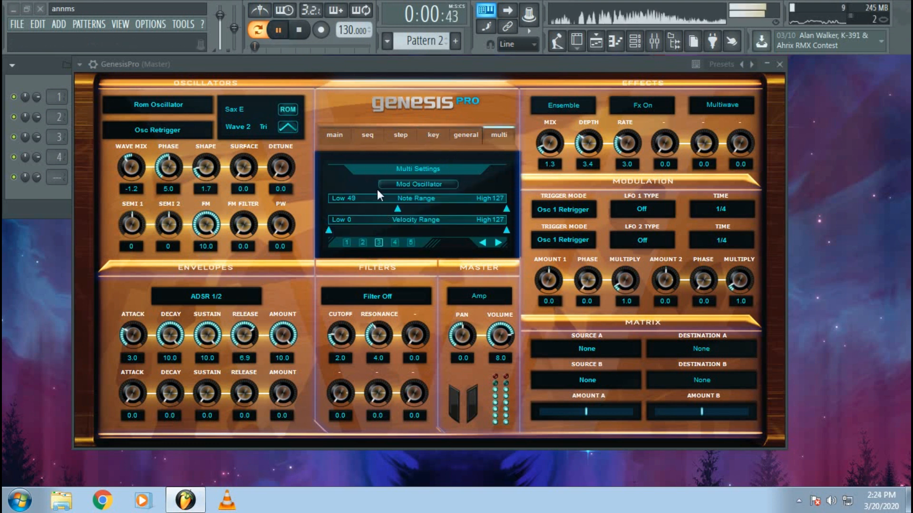
drag(397, 208, 393, 211)
click(418, 184)
click(426, 201)
click(419, 184)
click(428, 201)
drag(473, 212, 518, 209)
drag(419, 210, 314, 214)
mouse_move(503, 209)
mouse_down()
mouse_move(423, 209)
mouse_move(504, 209)
mouse_up()
drag(335, 208, 397, 209)
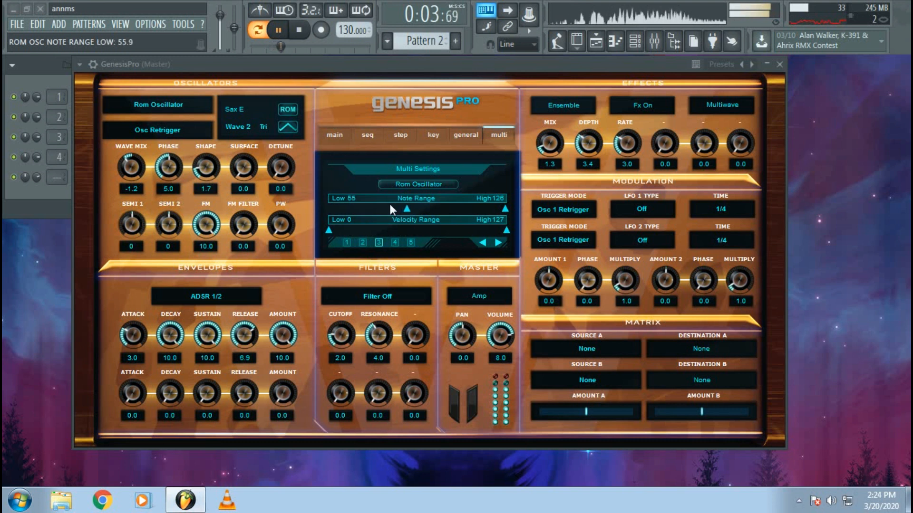
Reset the Rom oscillator's wave mix to 0.0 and audition the pattern
click(278, 30)
double_click(135, 172)
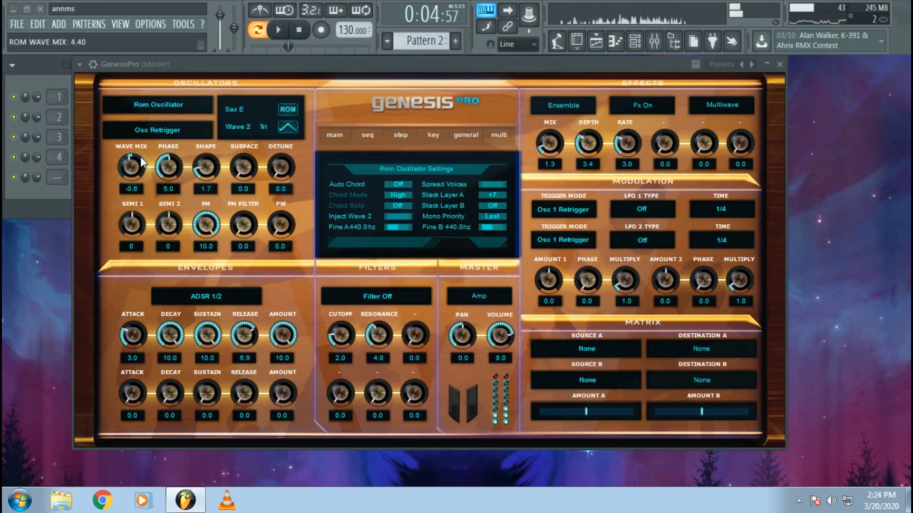
click(279, 32)
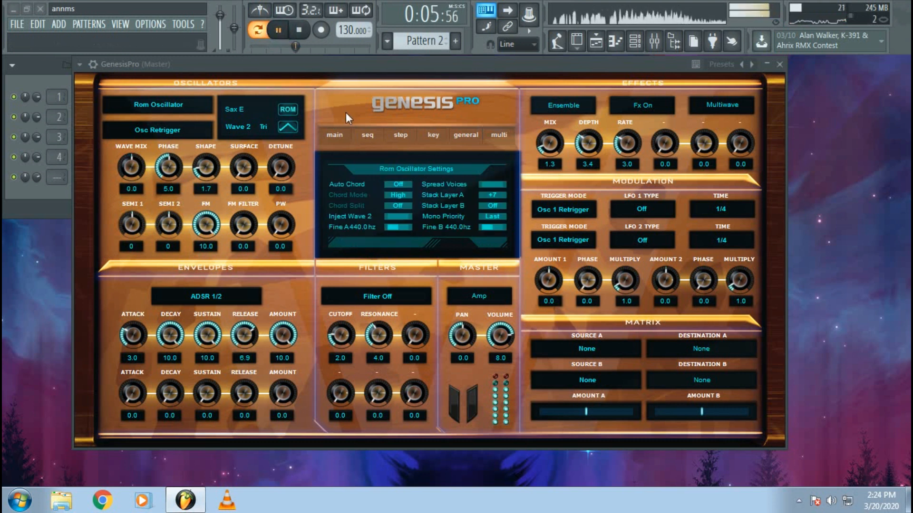
click(278, 30)
click(299, 31)
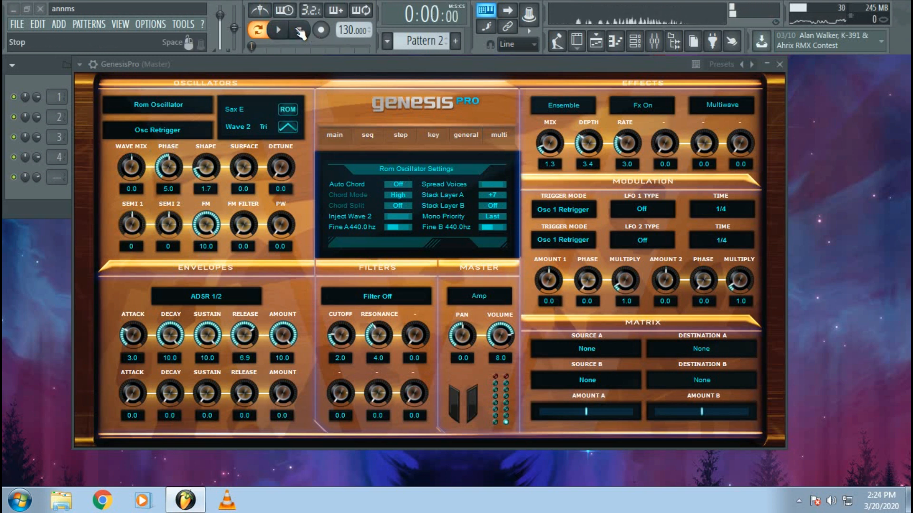
Raise the Rom oscillator's lower note limit to 63 in the multi settings
click(461, 138)
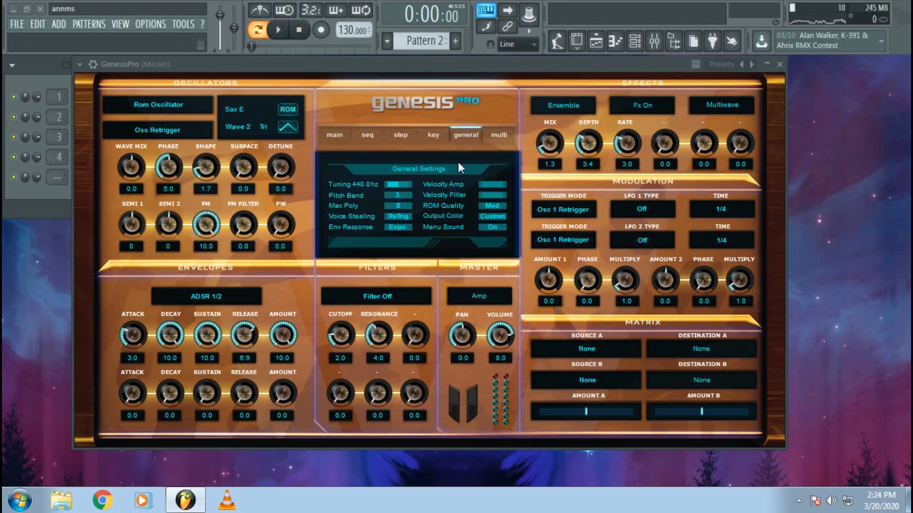
click(498, 135)
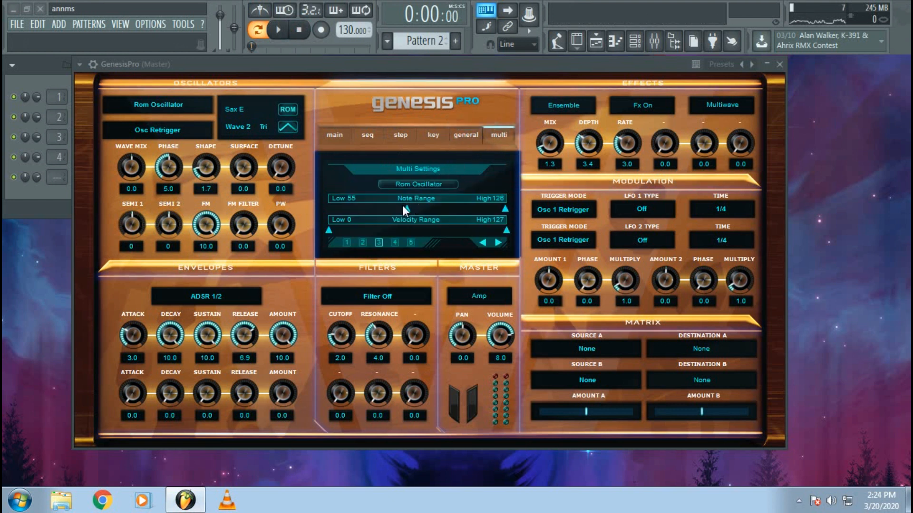
drag(408, 210, 415, 212)
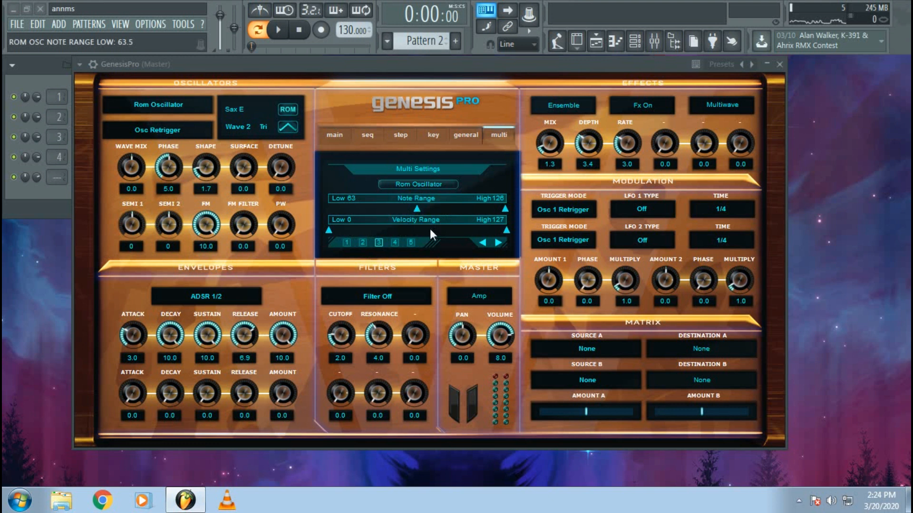
Change the step sequencer's first signal routing target to Cutoff 1
click(400, 134)
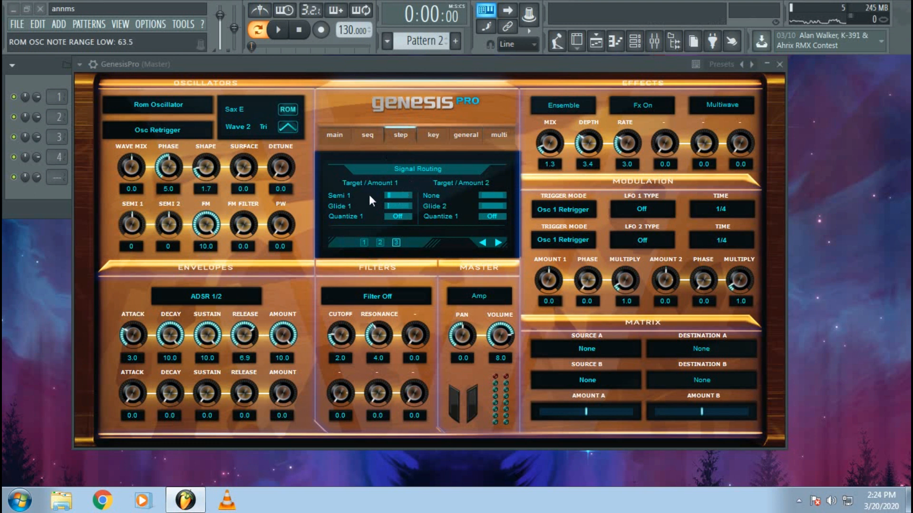
click(346, 197)
click(361, 209)
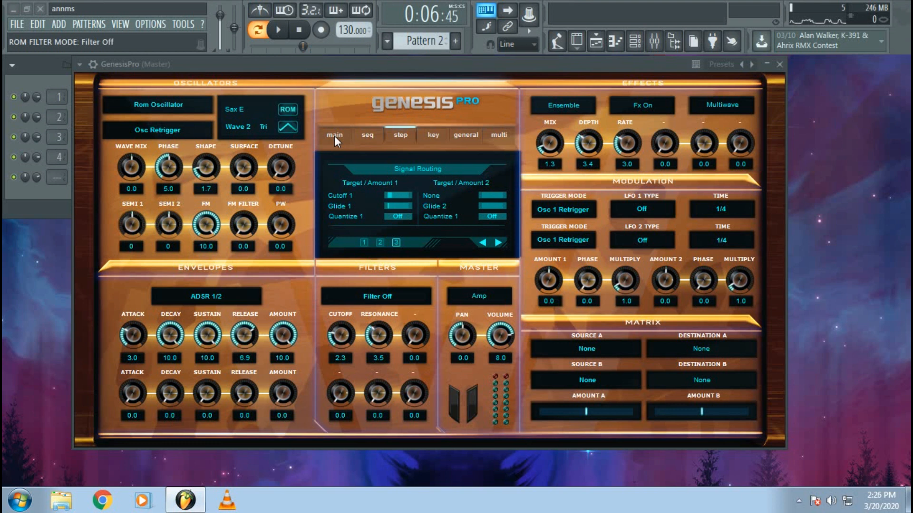
Load the saved preset Synth - Pipe.fxp, audition it with the pattern and open its step sequencer settings
click(334, 136)
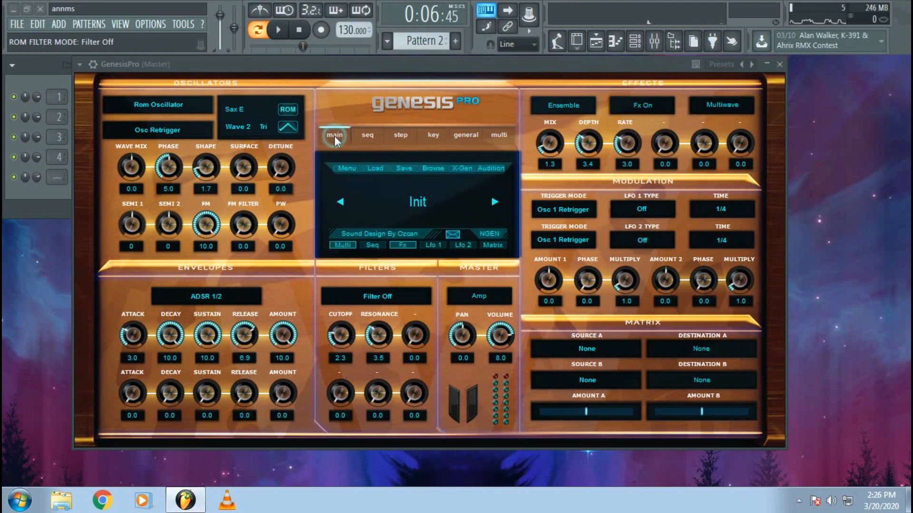
click(383, 166)
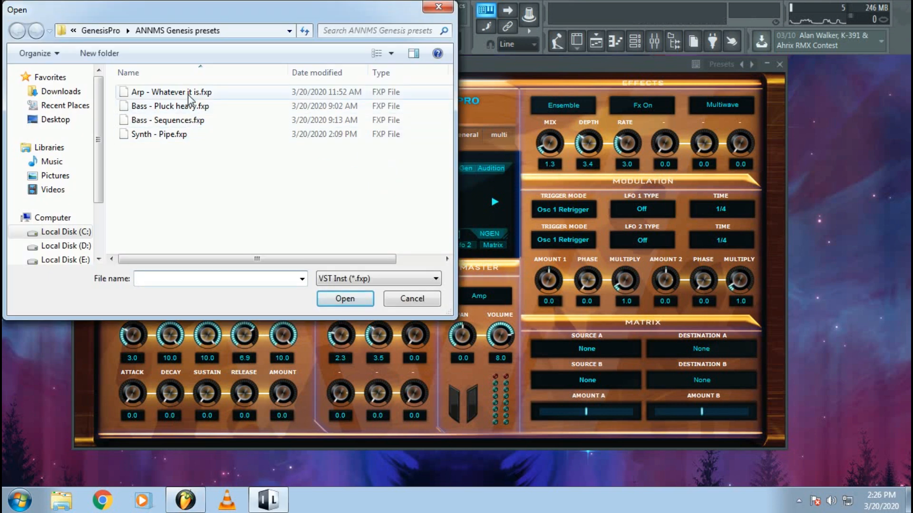
double_click(176, 135)
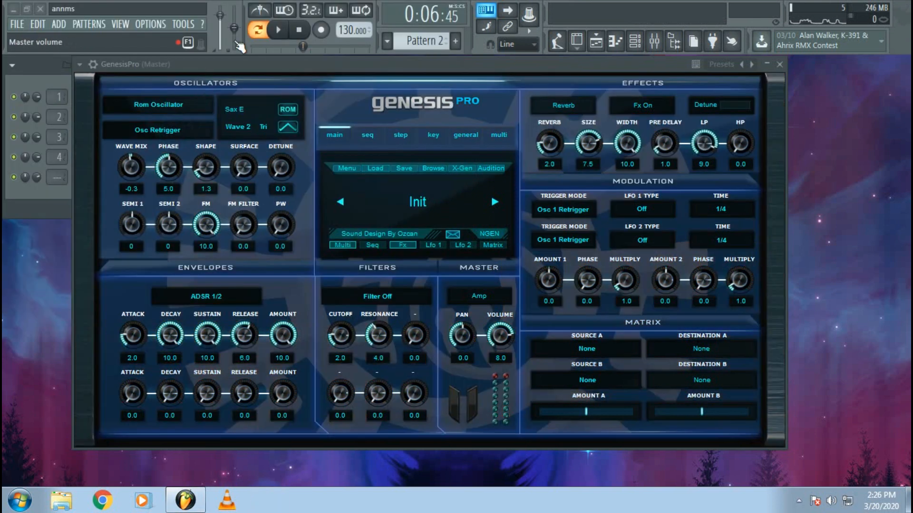
click(278, 29)
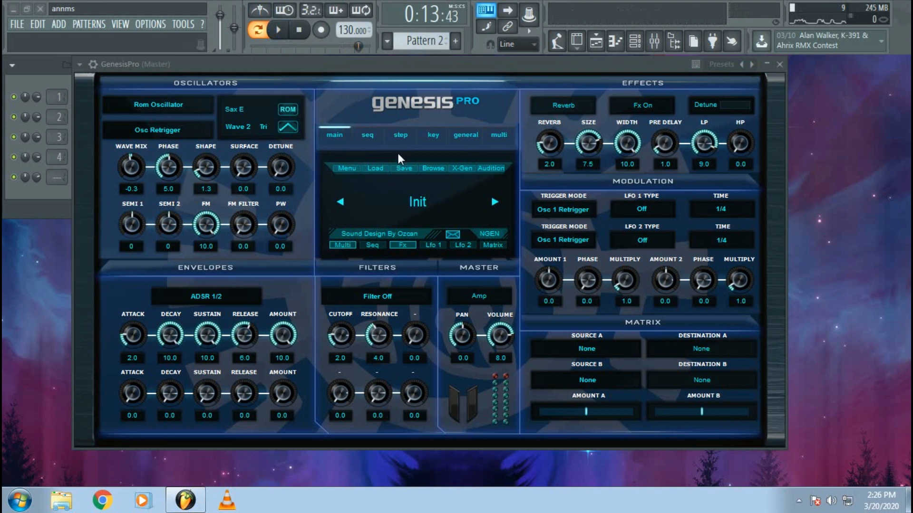
click(401, 134)
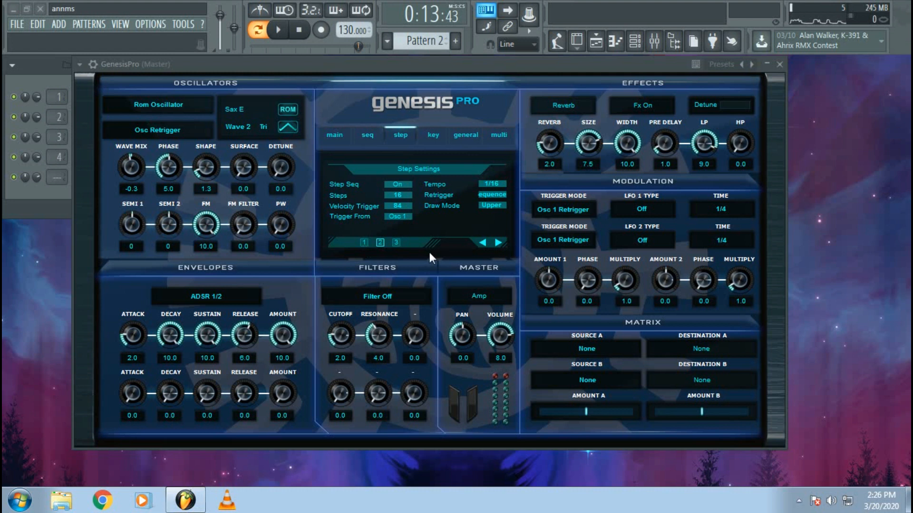
click(799, 501)
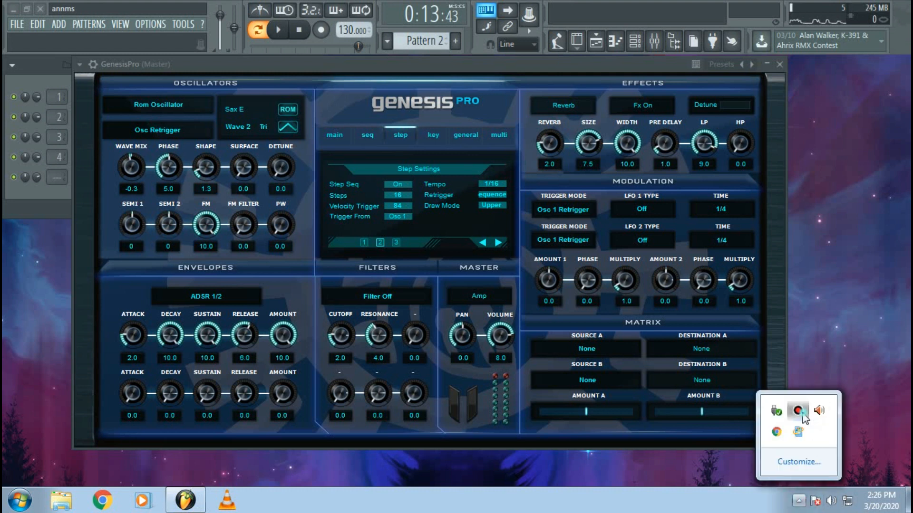